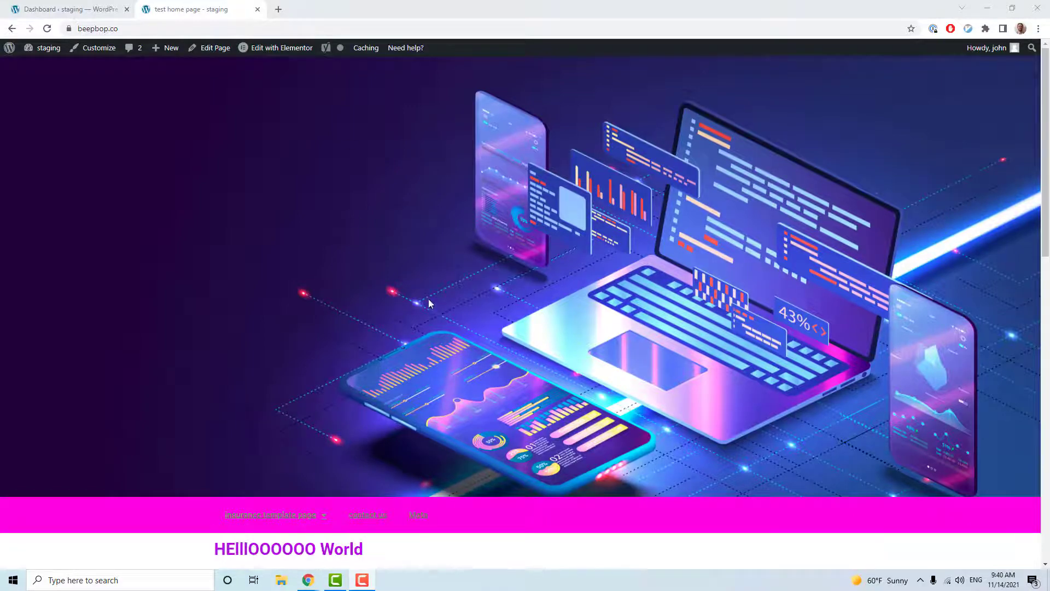
Step: Examine how the pink header on the staging home page behaves while the page scrolls
{"action": "scroll", "coordinate": [502, 328], "scroll_direction": "down", "scroll_amount": 12}
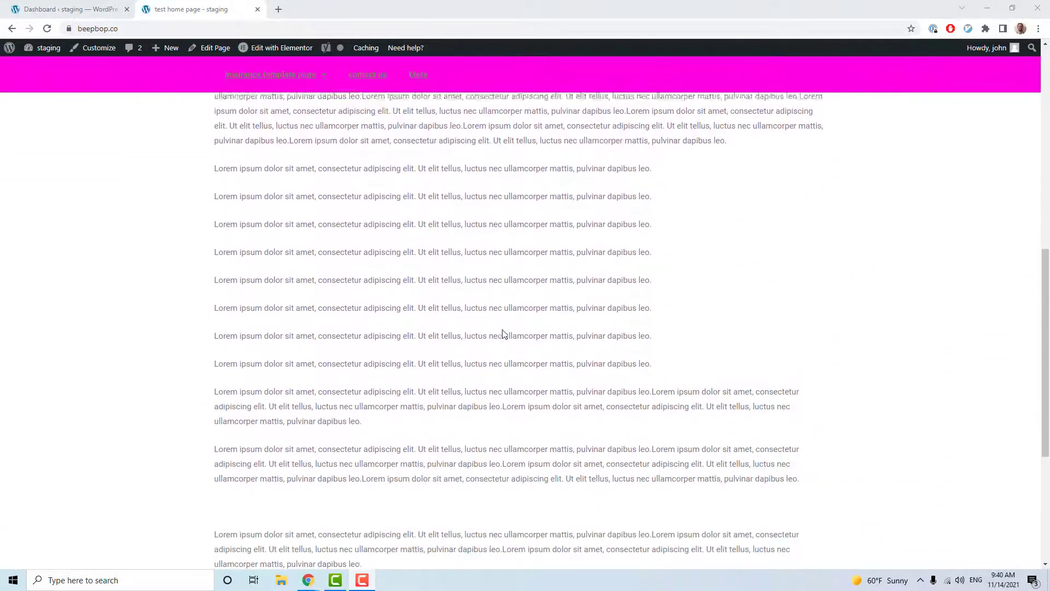
{"action": "scroll", "coordinate": [504, 334], "scroll_direction": "down", "scroll_amount": 3}
{"action": "scroll", "coordinate": [504, 334], "scroll_direction": "up", "scroll_amount": 15}
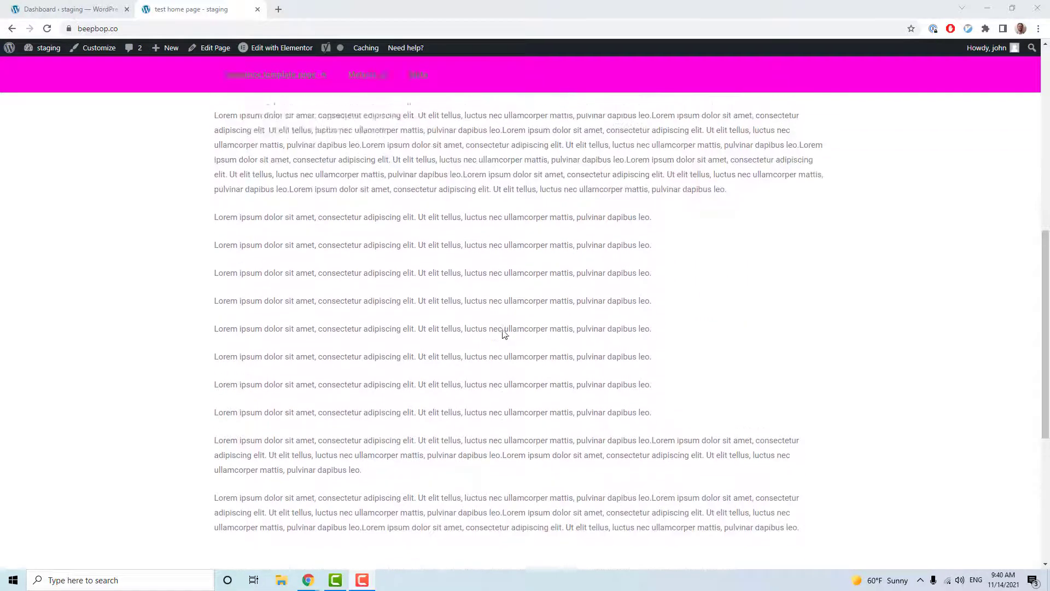
{"action": "scroll", "coordinate": [505, 334], "scroll_direction": "up", "scroll_amount": 4}
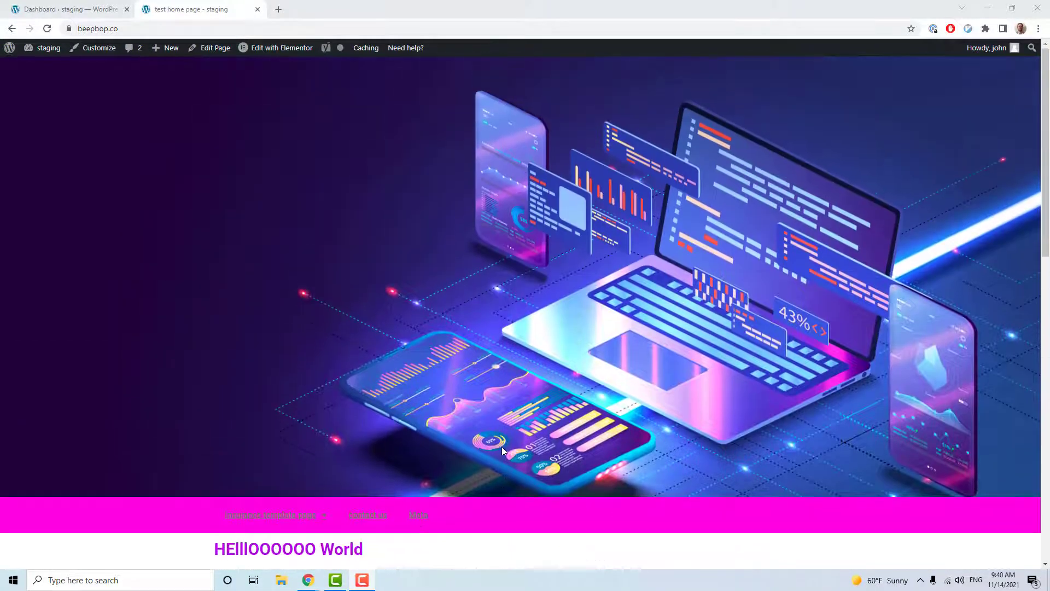
{"action": "scroll", "coordinate": [479, 421], "scroll_direction": "down", "scroll_amount": 5}
{"action": "scroll", "coordinate": [426, 412], "scroll_direction": "up", "scroll_amount": 5}
Step: Open truthseekers.io in a new browser tab and examine how its transparent header behaves while scrolling
{"action": "left_click", "coordinate": [284, 9]}
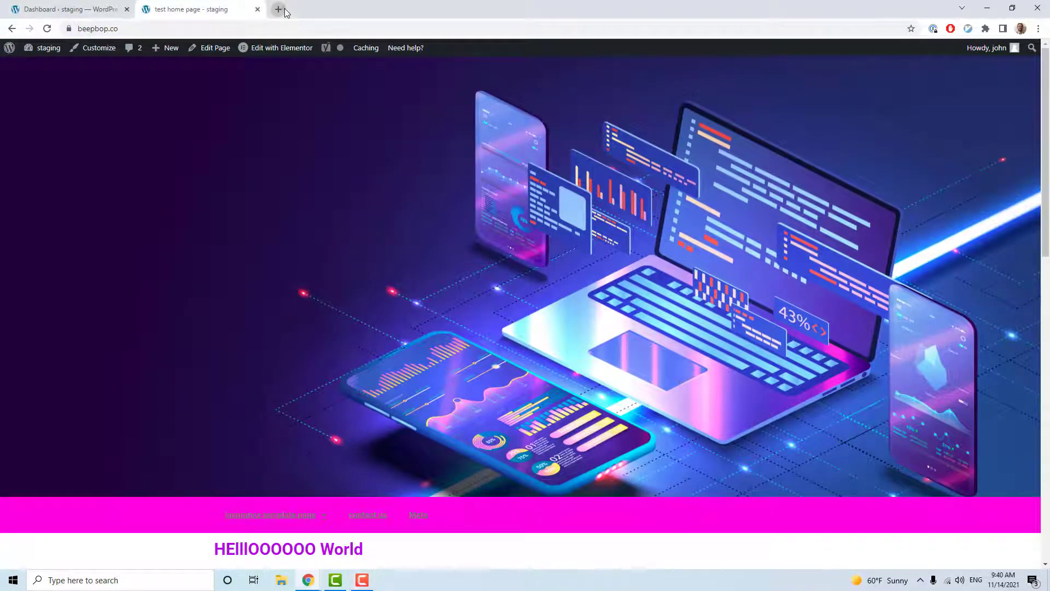
{"action": "left_click", "coordinate": [284, 10]}
{"action": "type", "text": "truthseekers.io/wp-admin/"}
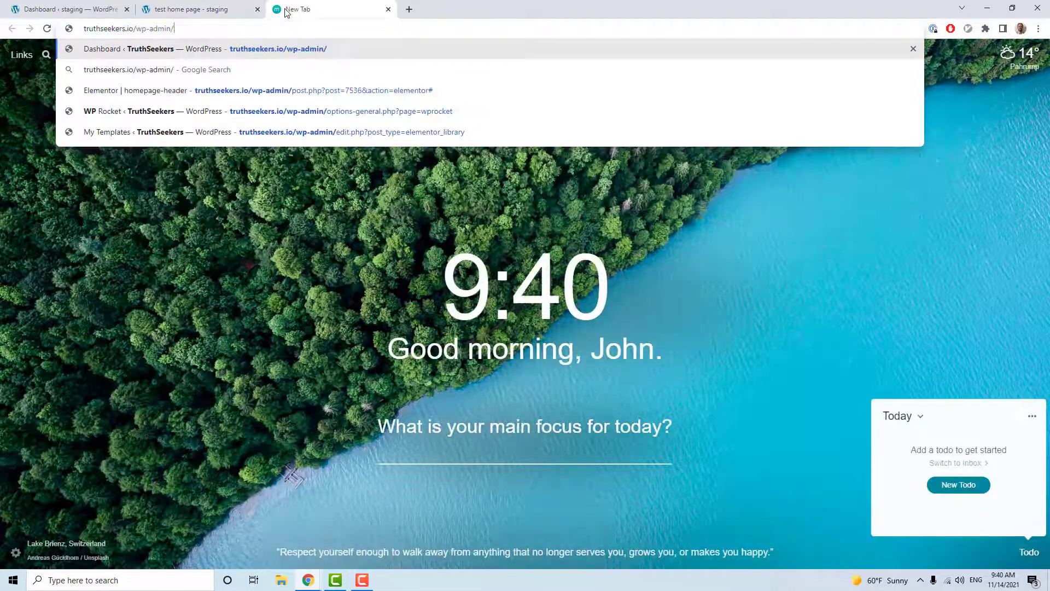
{"action": "key", "text": "BackSpace"}
{"action": "key", "text": "BackSpace"}
{"action": "key", "text": "BackSpace"}
{"action": "key", "text": "BackSpace"}
{"action": "key", "text": "BackSpace"}
{"action": "key", "text": "BackSpace"}
{"action": "key", "text": "BackSpace"}
{"action": "key", "text": "BackSpace"}
{"action": "key", "text": "BackSpace"}
{"action": "key", "text": "BackSpace"}
{"action": "key", "text": "Return"}
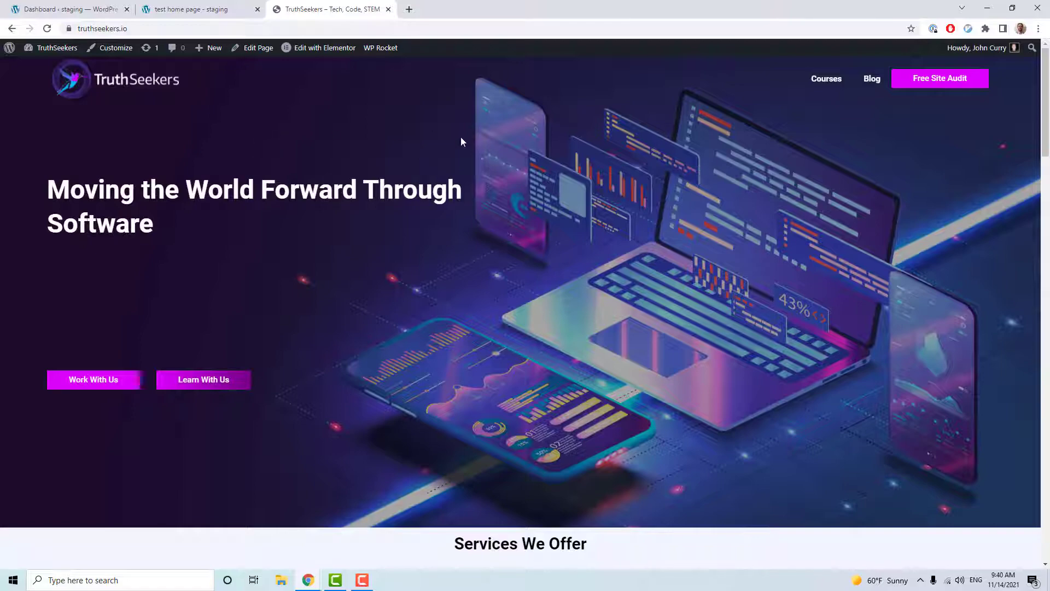
{"action": "scroll", "coordinate": [460, 141], "scroll_direction": "down", "scroll_amount": 6}
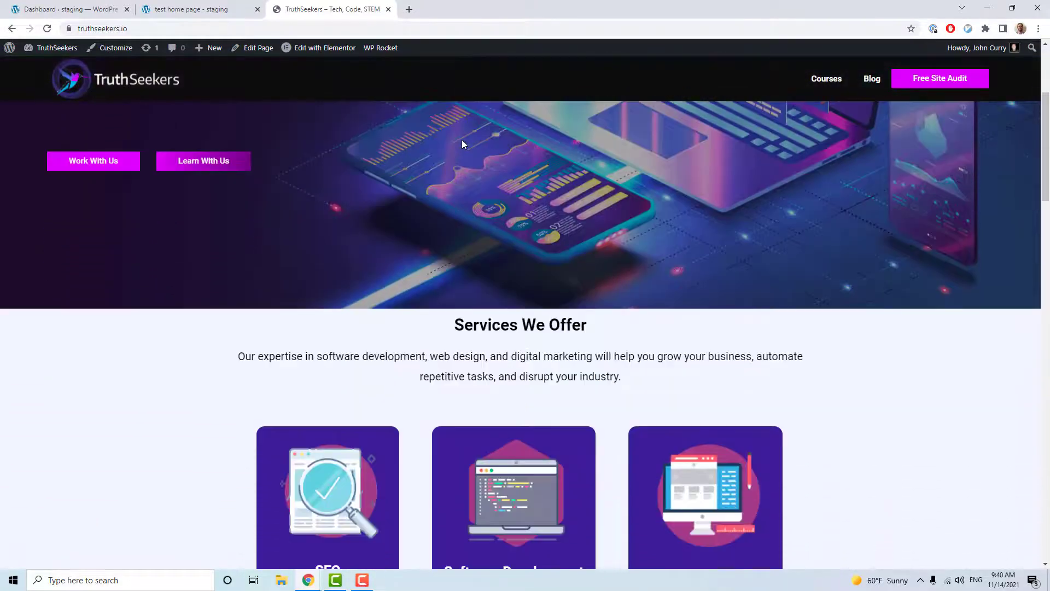
{"action": "scroll", "coordinate": [461, 141], "scroll_direction": "up", "scroll_amount": 6}
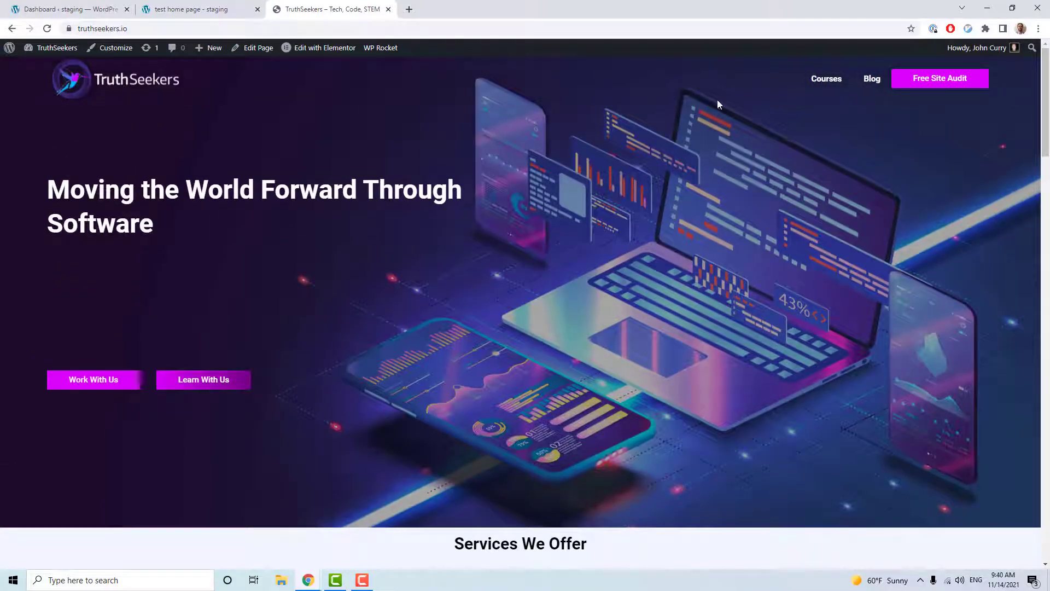
{"action": "scroll", "coordinate": [601, 86], "scroll_direction": "down", "scroll_amount": 2}
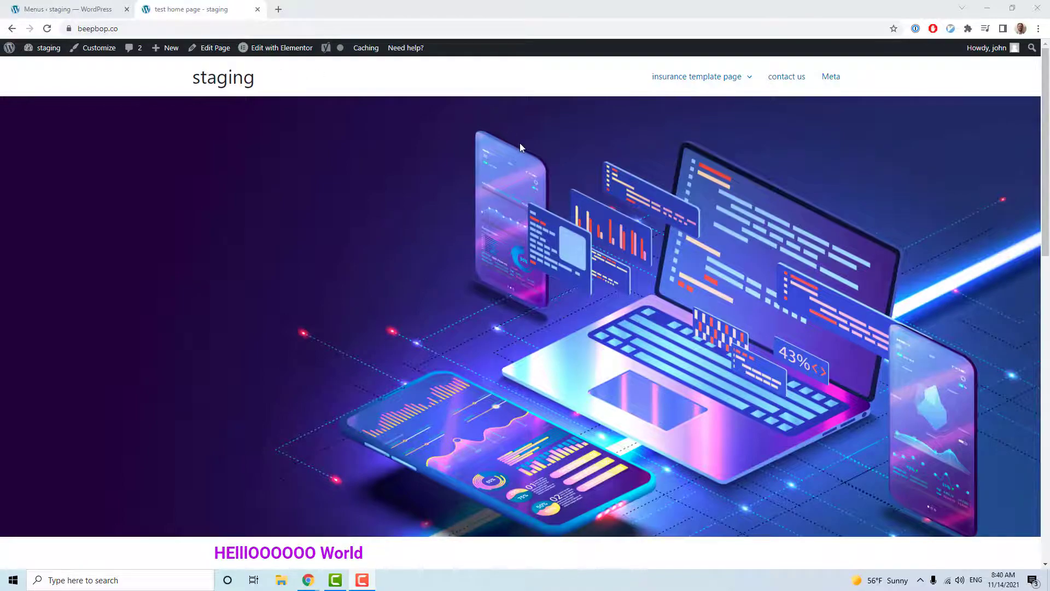
Step: Examine the theme's default header and navigation links on the staging home page while it scrolls
{"action": "scroll", "coordinate": [519, 143], "scroll_direction": "down", "scroll_amount": 4}
{"action": "scroll", "coordinate": [219, 249], "scroll_direction": "up", "scroll_amount": 4}
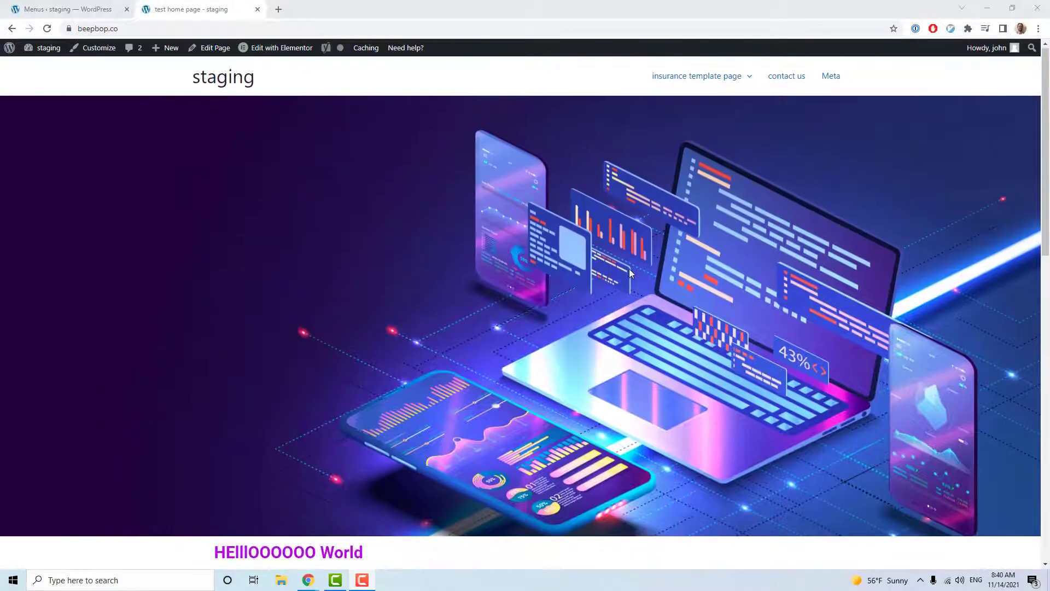
{"action": "scroll", "coordinate": [588, 281], "scroll_direction": "down", "scroll_amount": 5}
{"action": "scroll", "coordinate": [411, 322], "scroll_direction": "up", "scroll_amount": 5}
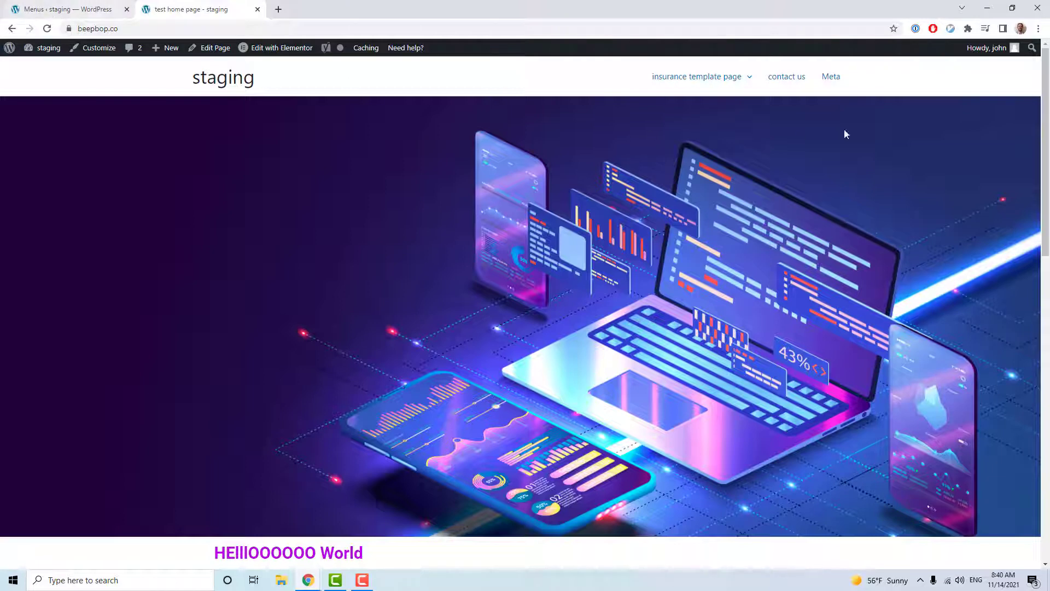
{"action": "mouse_move", "coordinate": [715, 77]}
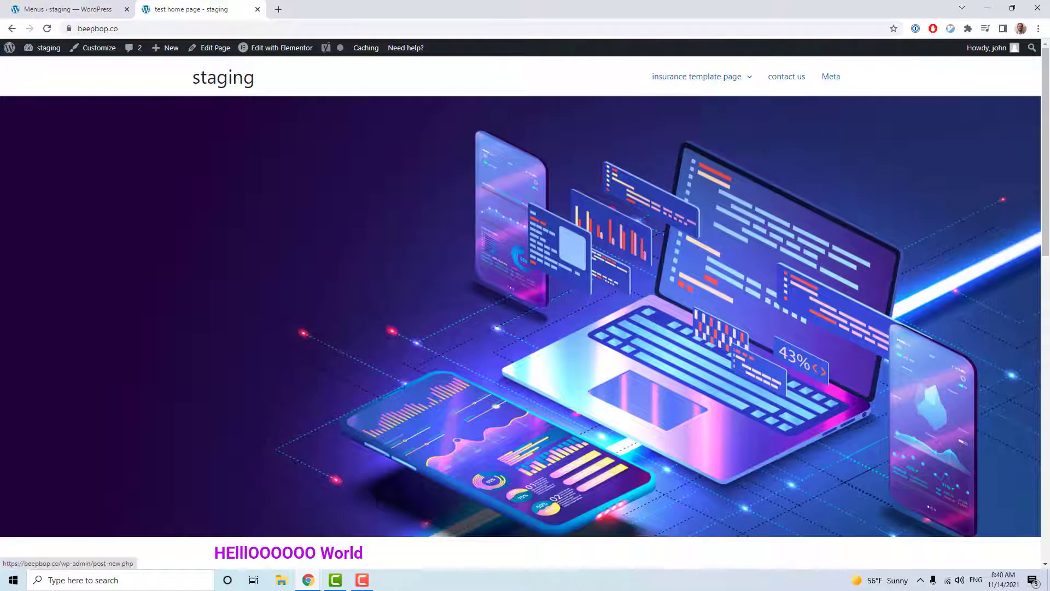
Step: Review the default menu's structure and theme locations in the WordPress admin, and compare them with the staging home page
{"action": "left_click", "coordinate": [50, 11]}
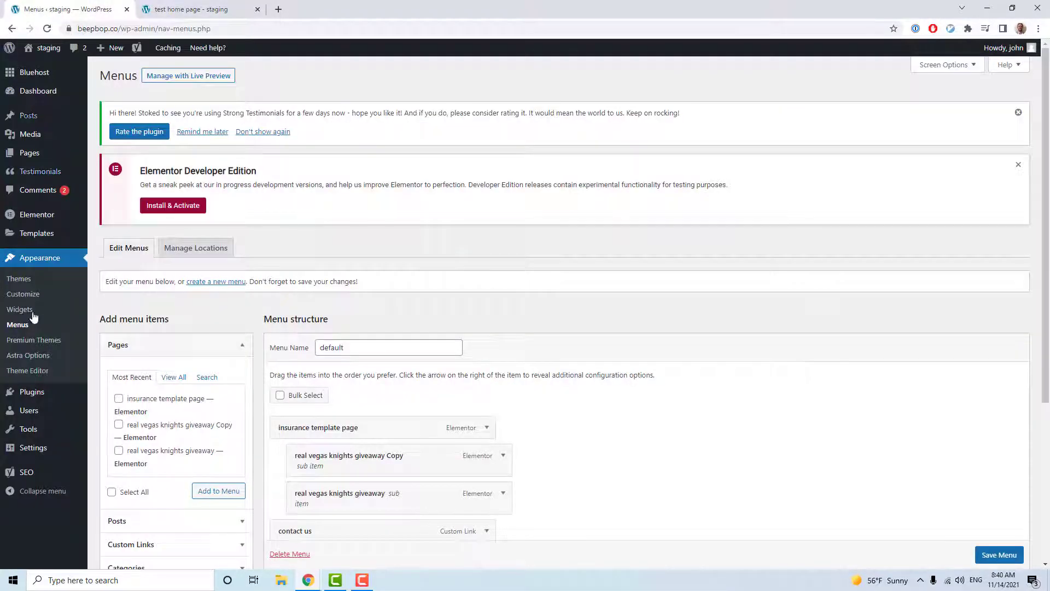
{"action": "mouse_move", "coordinate": [68, 126]}
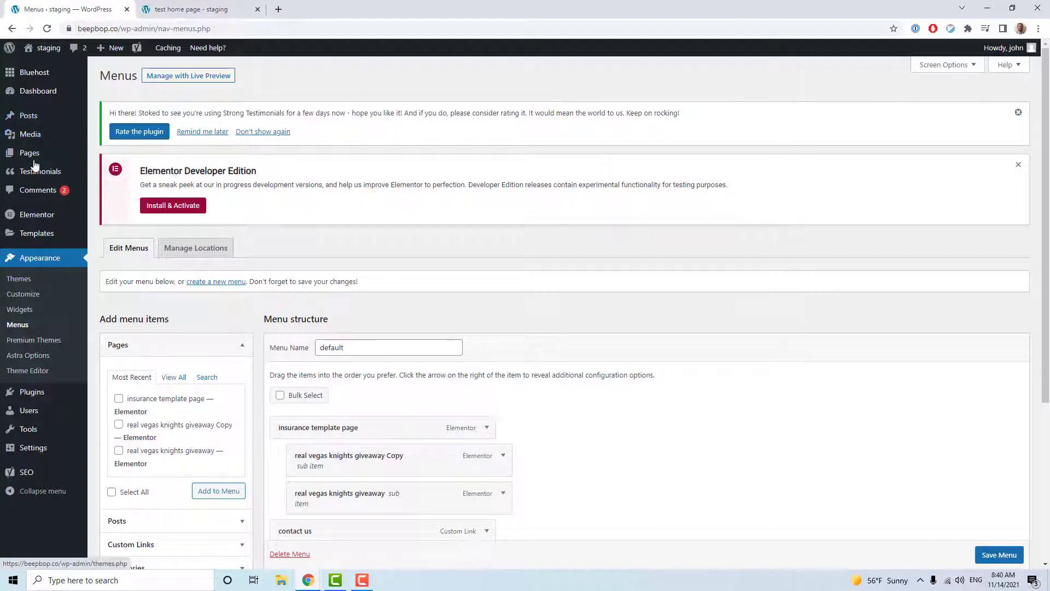
{"action": "scroll", "coordinate": [237, 262], "scroll_direction": "down", "scroll_amount": 3}
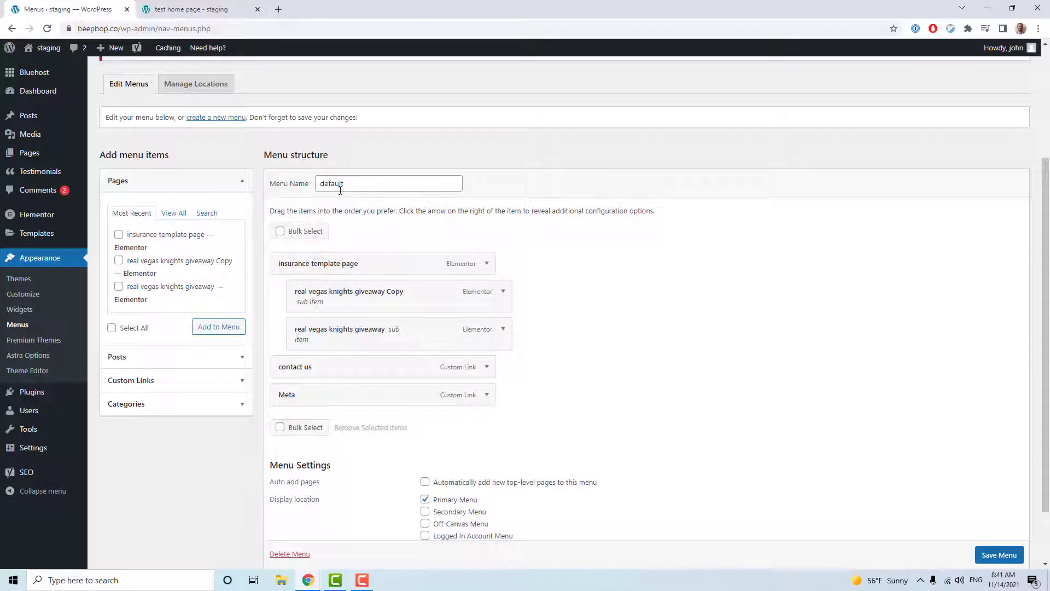
{"action": "left_click", "coordinate": [211, 82]}
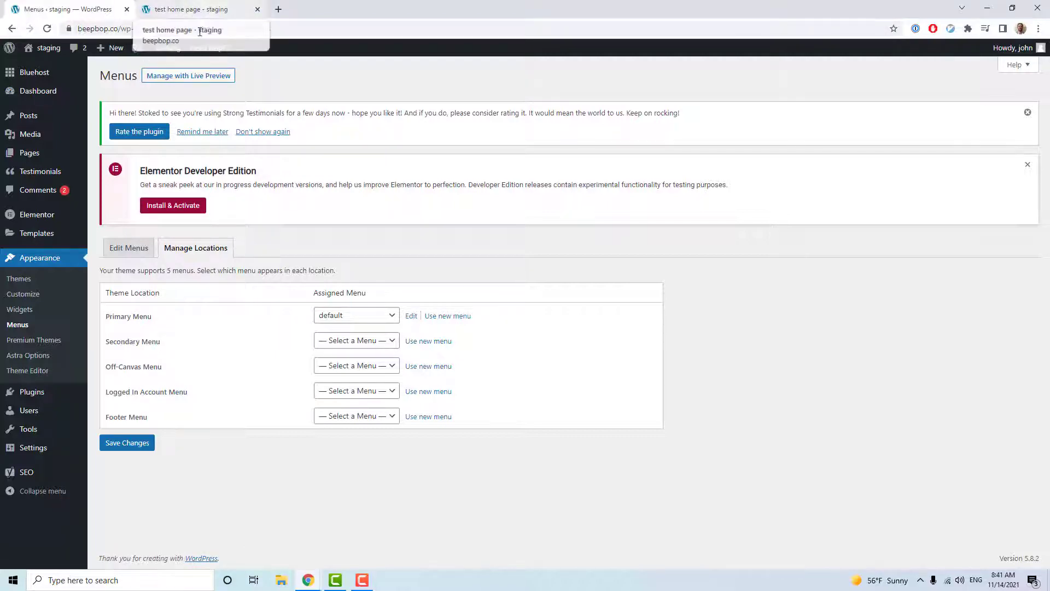
{"action": "left_click", "coordinate": [182, 14]}
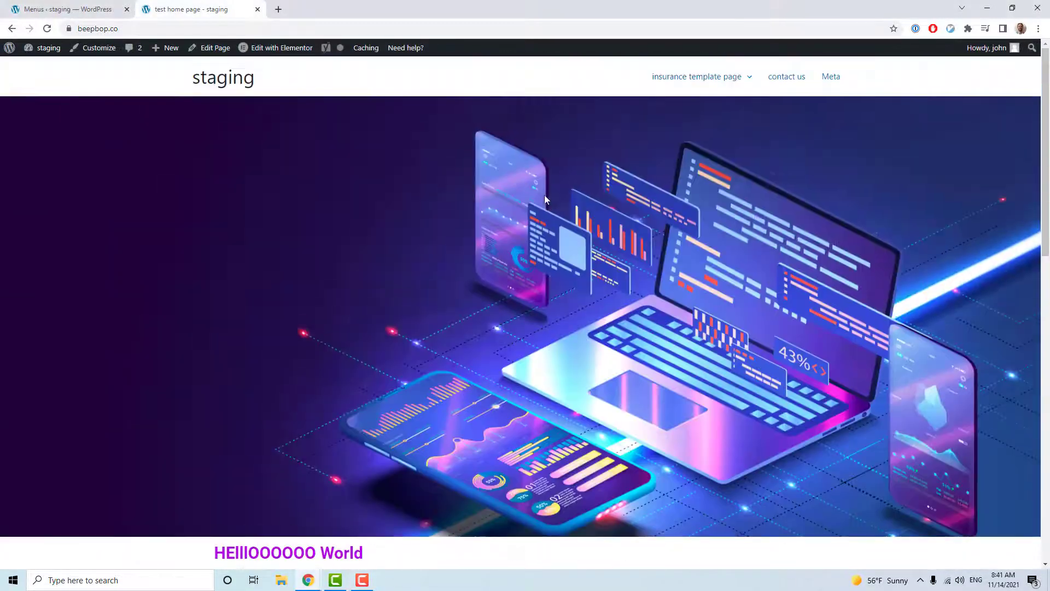
Step: Create a new Elementor template of type Header named "homepage header" from the WordPress admin
{"action": "left_click", "coordinate": [70, 13]}
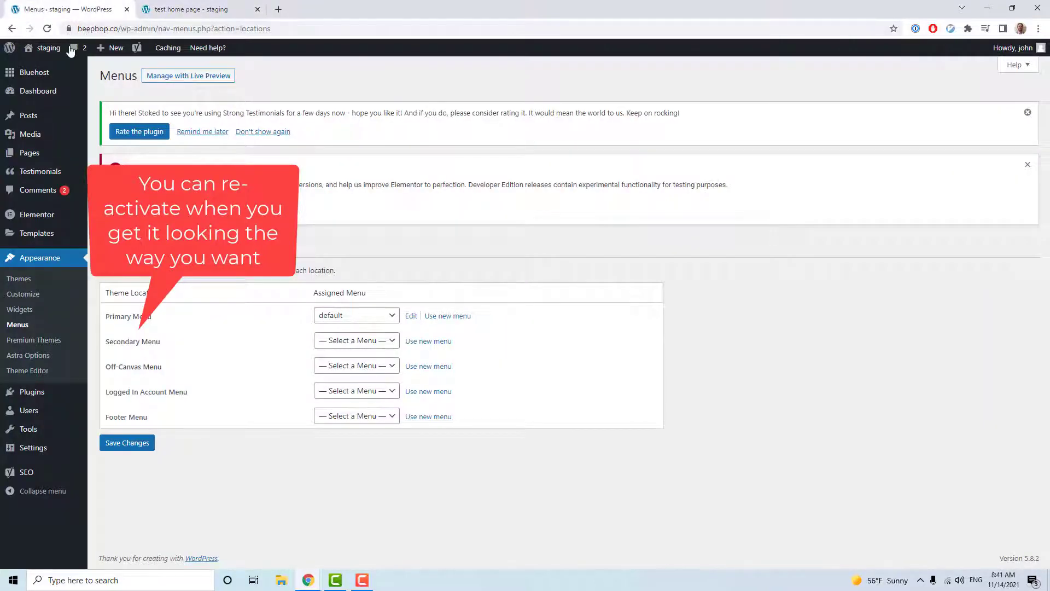
{"action": "left_click", "coordinate": [36, 220]}
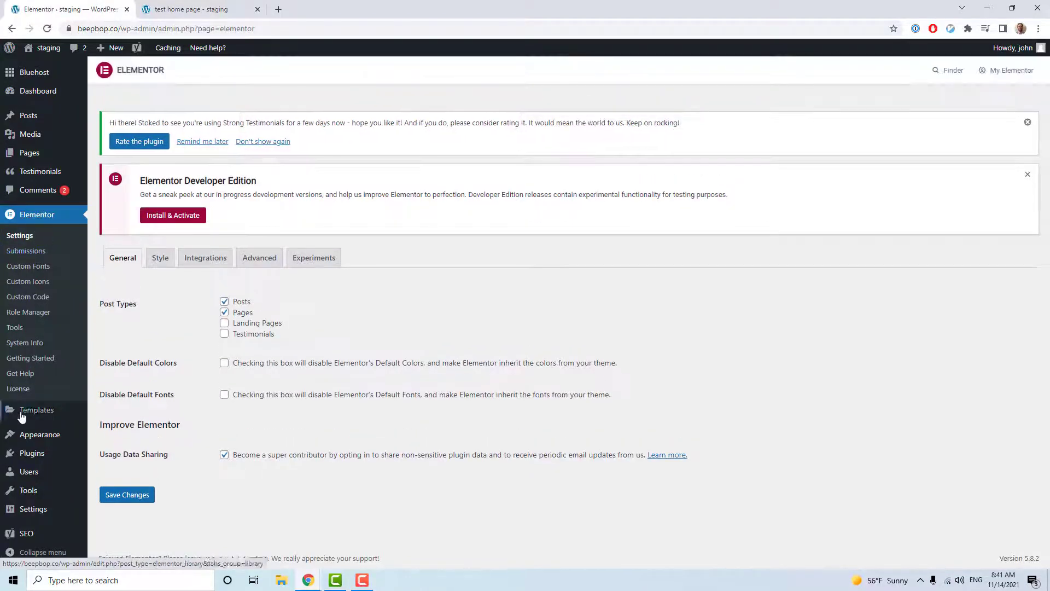
{"action": "left_click", "coordinate": [35, 416]}
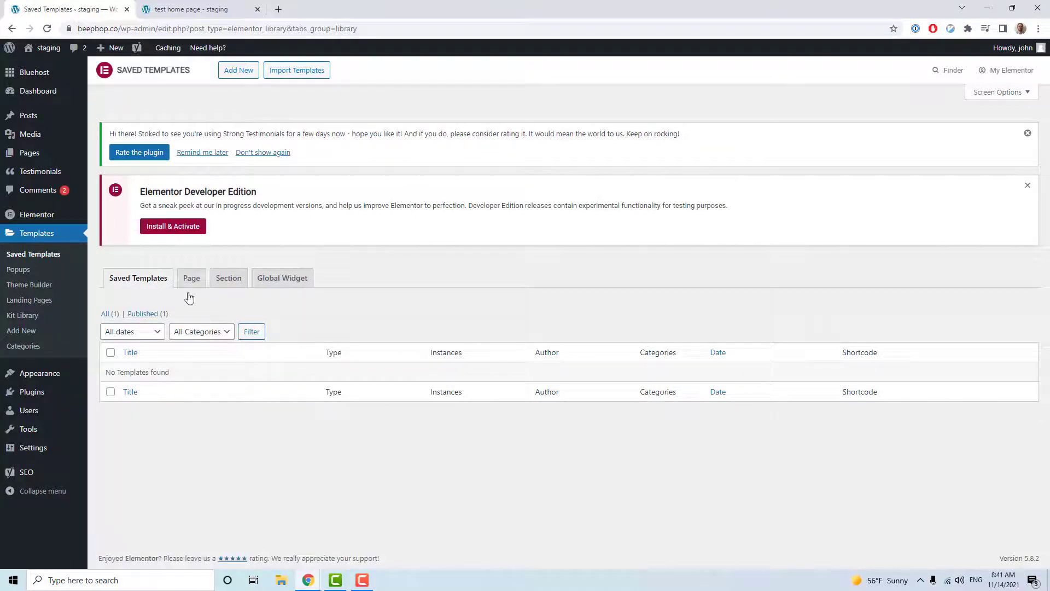
{"action": "left_click", "coordinate": [237, 71]}
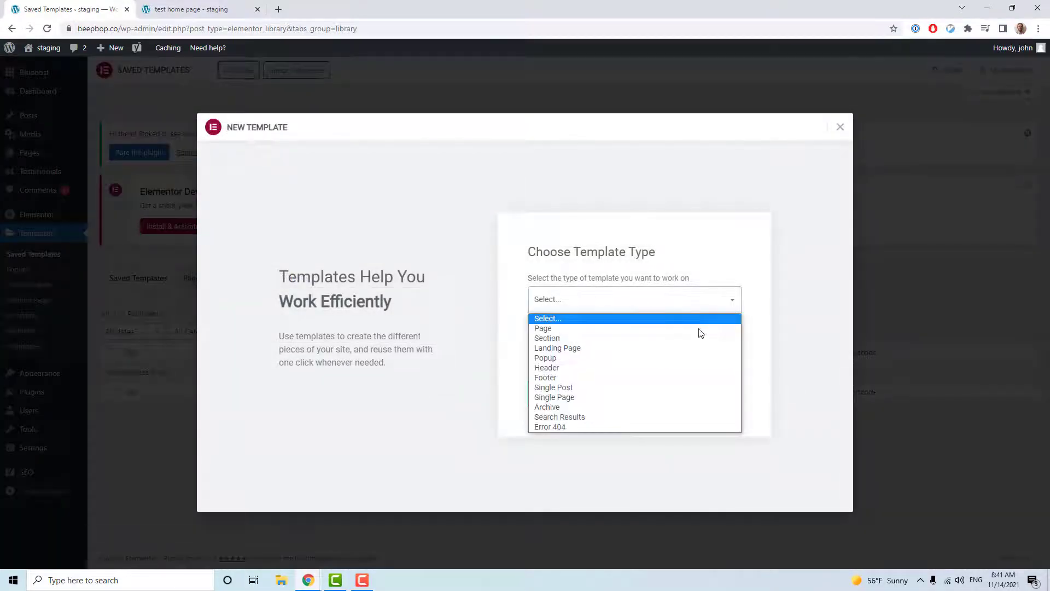
{"action": "left_click", "coordinate": [625, 367]}
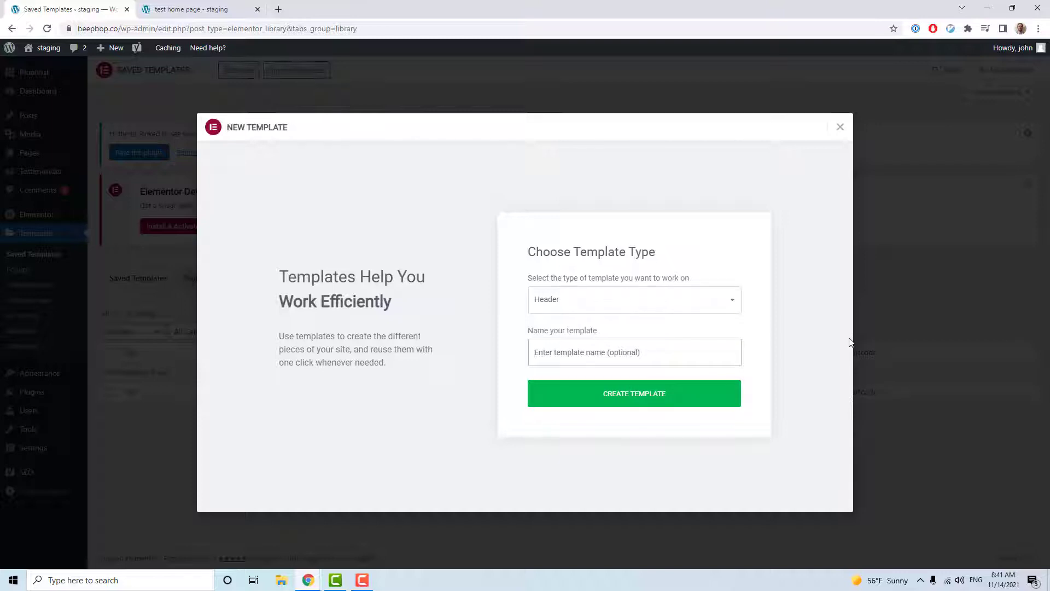
{"action": "type", "text": "homepage header"}
{"action": "left_click_drag", "start_coordinate": [617, 351], "coordinate": [513, 359]}
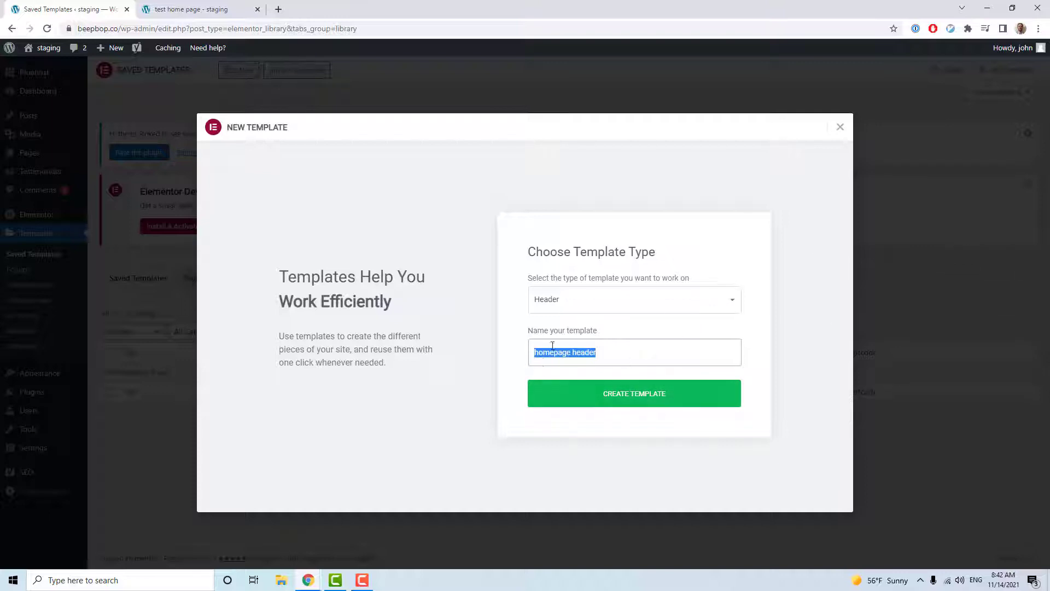
{"action": "left_click", "coordinate": [638, 393]}
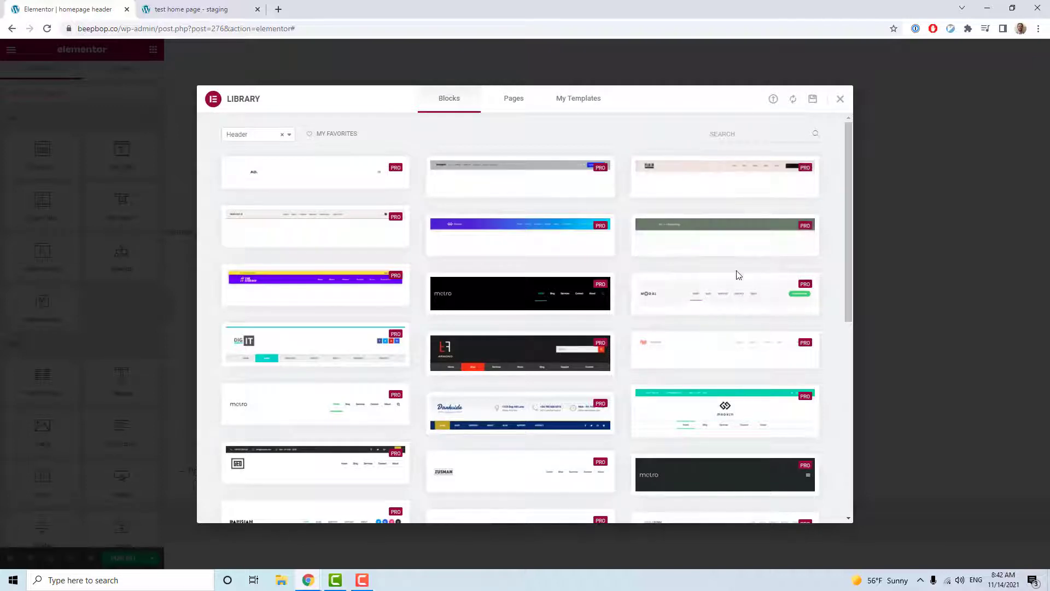
Step: Dismiss the header block library and add a two-column section with a narrow first column and a wide second column
{"action": "scroll", "coordinate": [735, 274], "scroll_direction": "down", "scroll_amount": 7}
{"action": "scroll", "coordinate": [584, 298], "scroll_direction": "up", "scroll_amount": 8}
{"action": "left_click", "coordinate": [841, 100]}
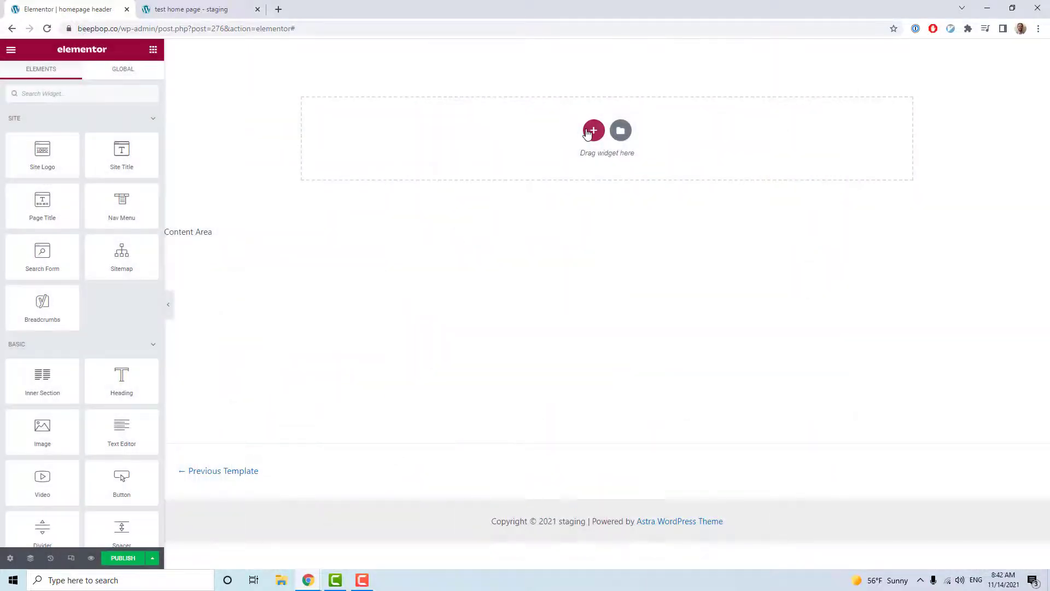
{"action": "left_click", "coordinate": [587, 132]}
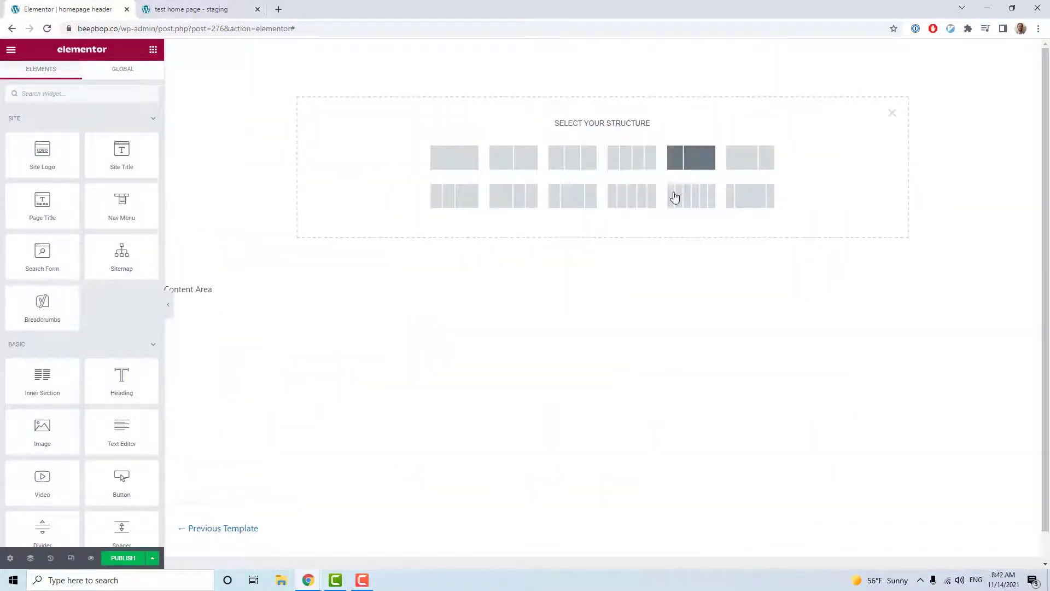
{"action": "left_click", "coordinate": [696, 163]}
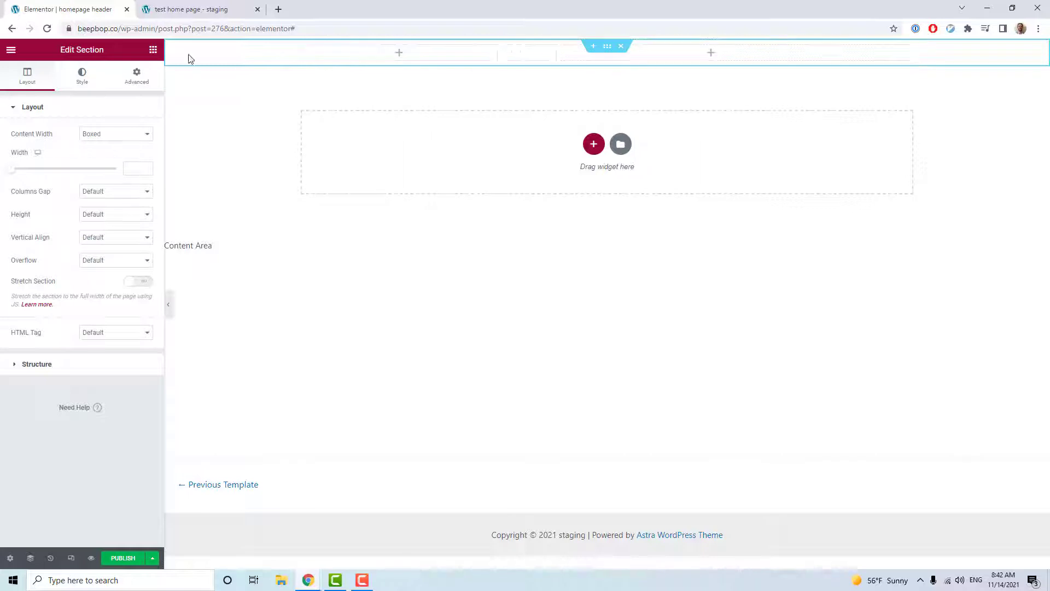
Step: Find the Image widget and place it in the header section's narrow column
{"action": "left_click", "coordinate": [353, 54]}
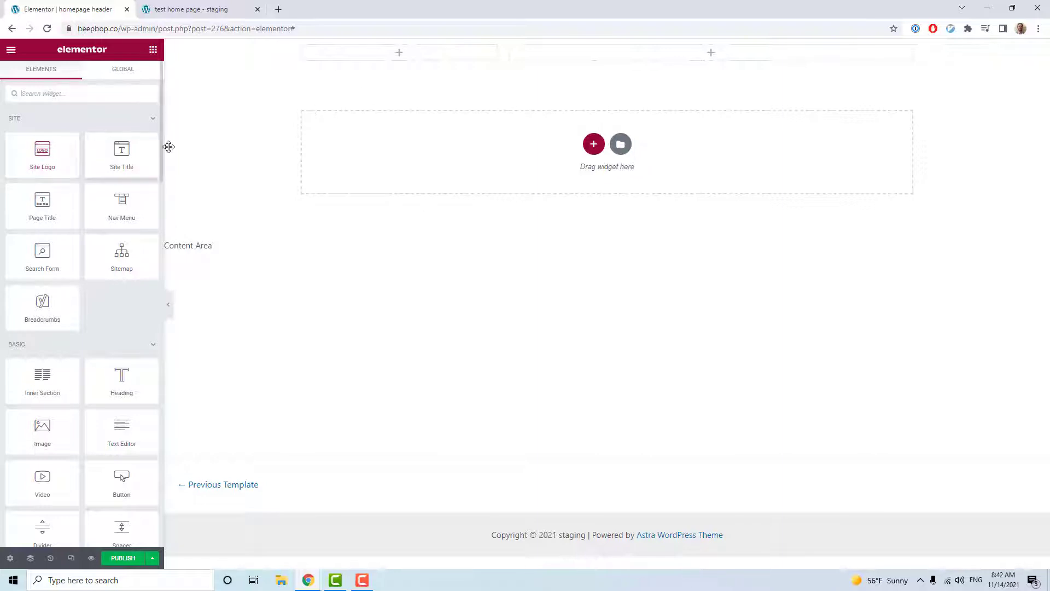
{"action": "left_click", "coordinate": [92, 97]}
{"action": "type", "text": "imag"}
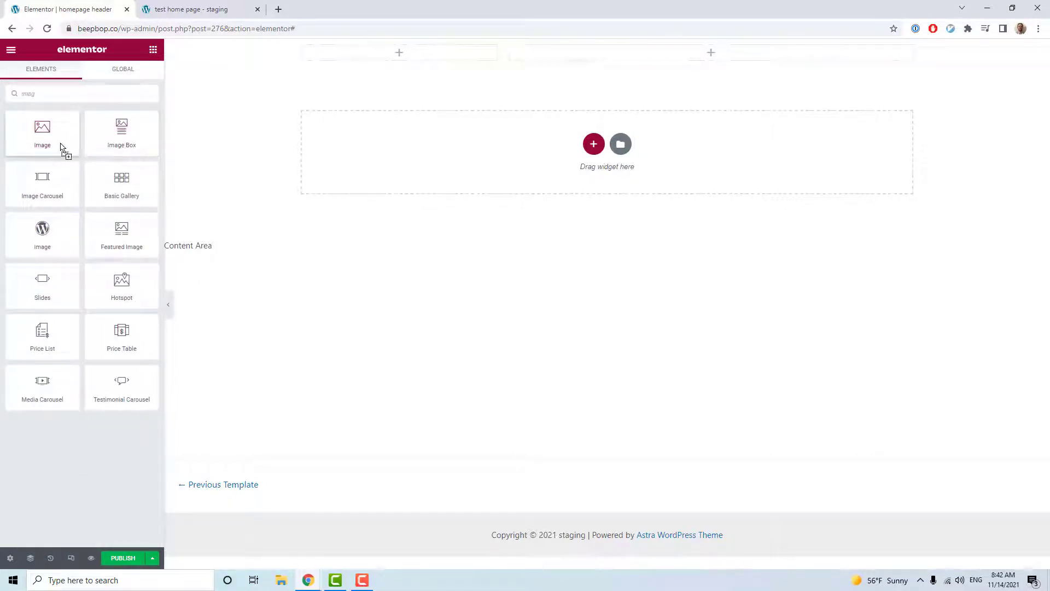
{"action": "left_click_drag", "start_coordinate": [62, 148], "coordinate": [394, 66]}
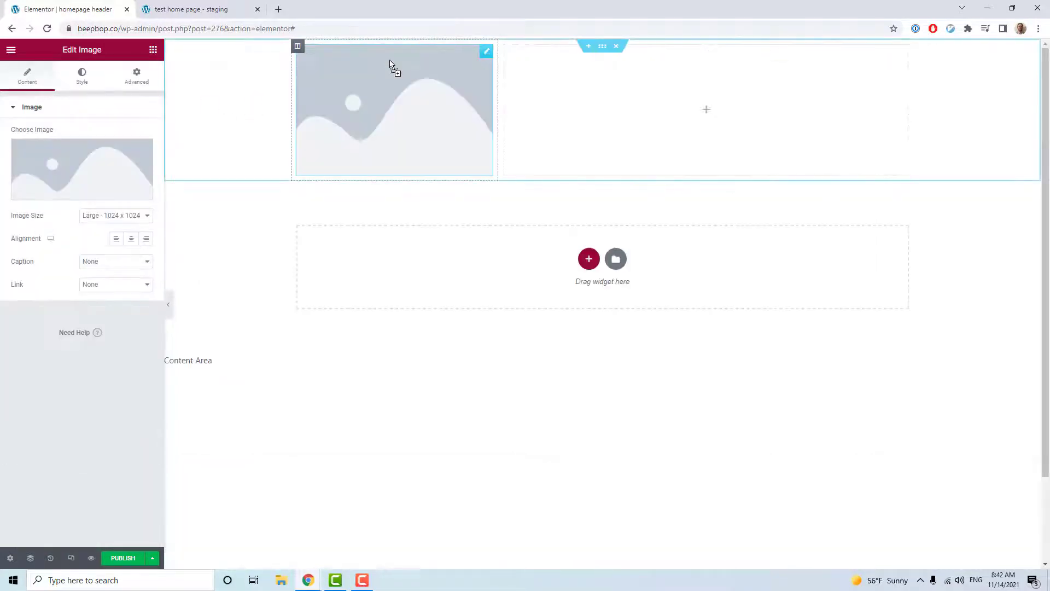
Step: Set the header image to logo-no-text104x100.png from the media library
{"action": "left_click", "coordinate": [83, 194]}
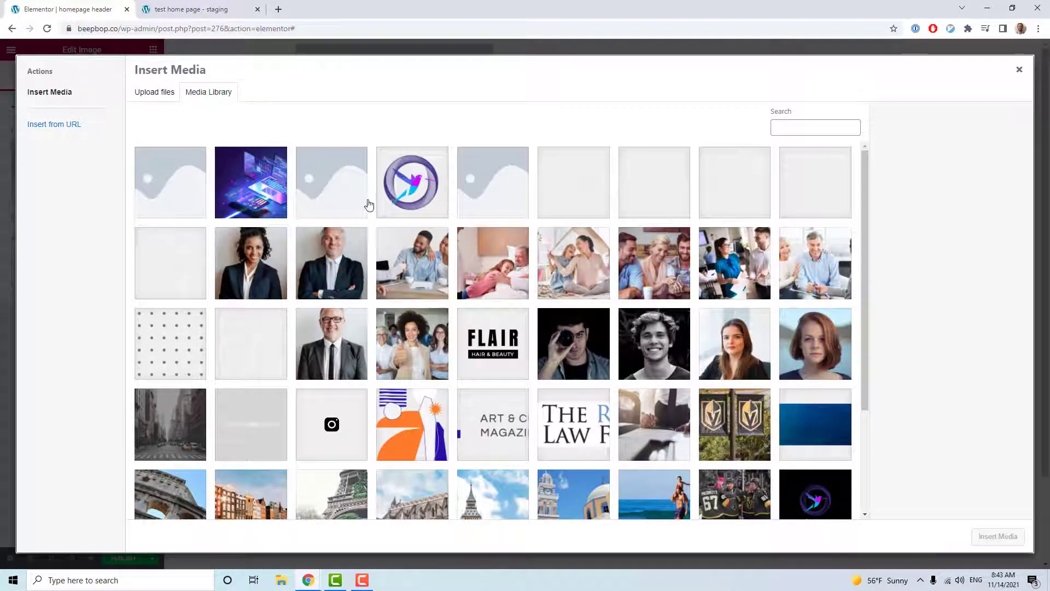
{"action": "left_click", "coordinate": [407, 186]}
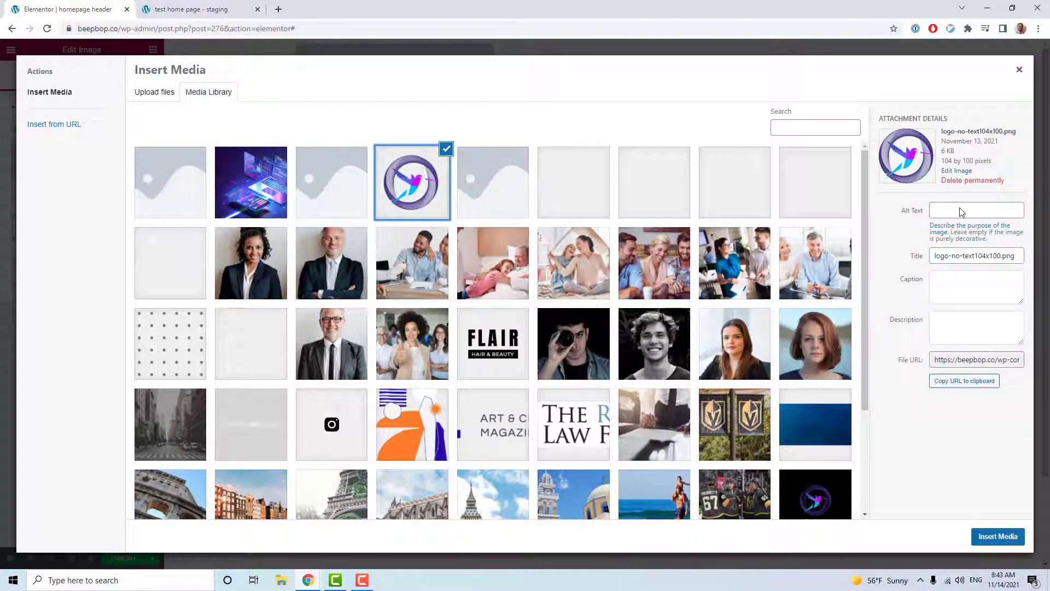
{"action": "left_click", "coordinate": [980, 538]}
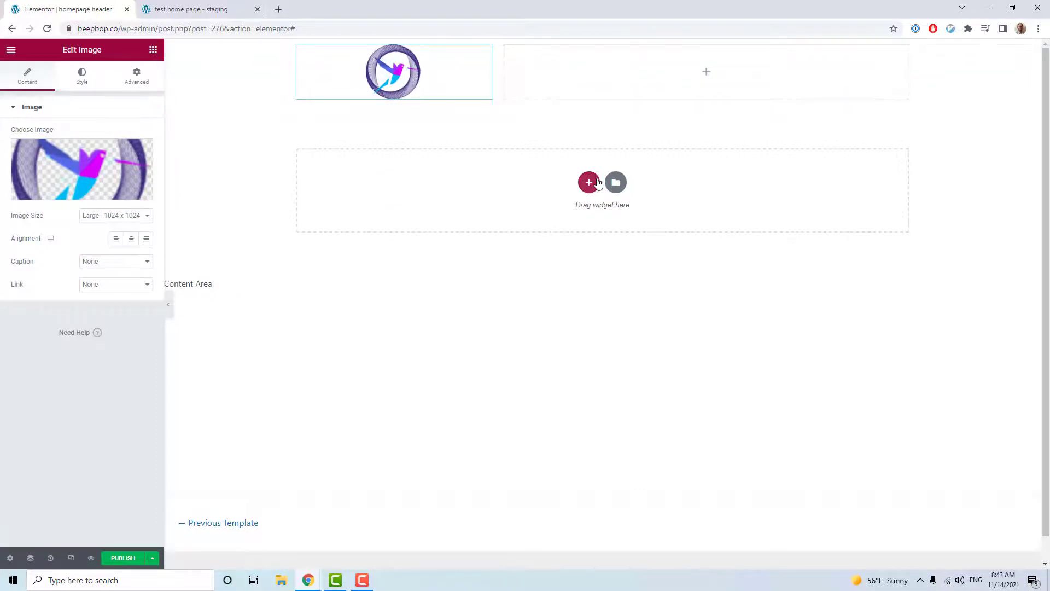
Step: Place a Nav Menu widget in the header section's wide, empty column
{"action": "left_click", "coordinate": [748, 78]}
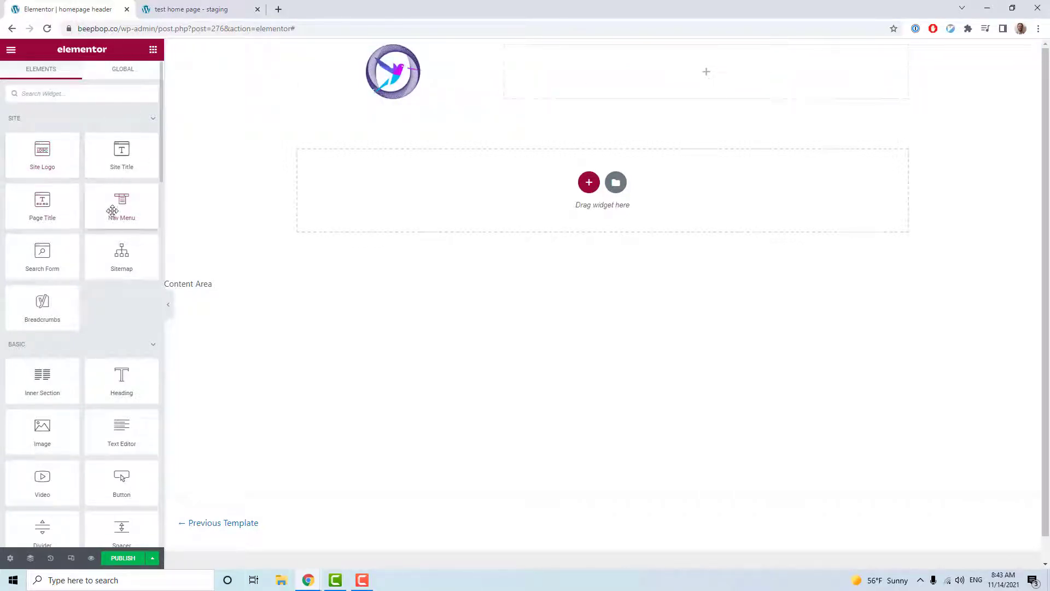
{"action": "left_click_drag", "start_coordinate": [117, 206], "coordinate": [670, 83]}
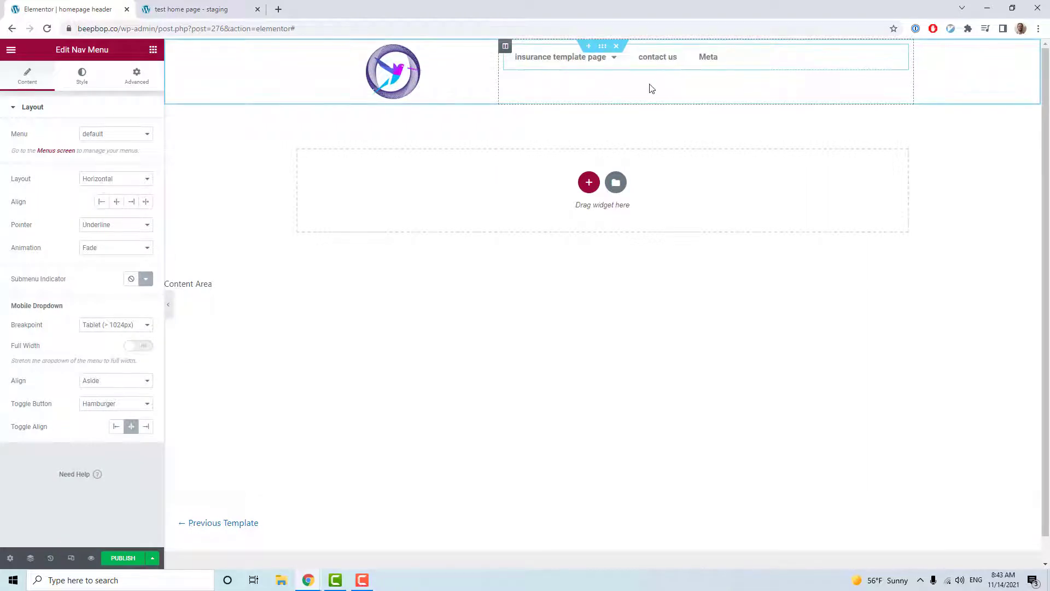
Step: Give the header section a classic background in bright turquoise, #04FCE2
{"action": "left_click", "coordinate": [602, 48]}
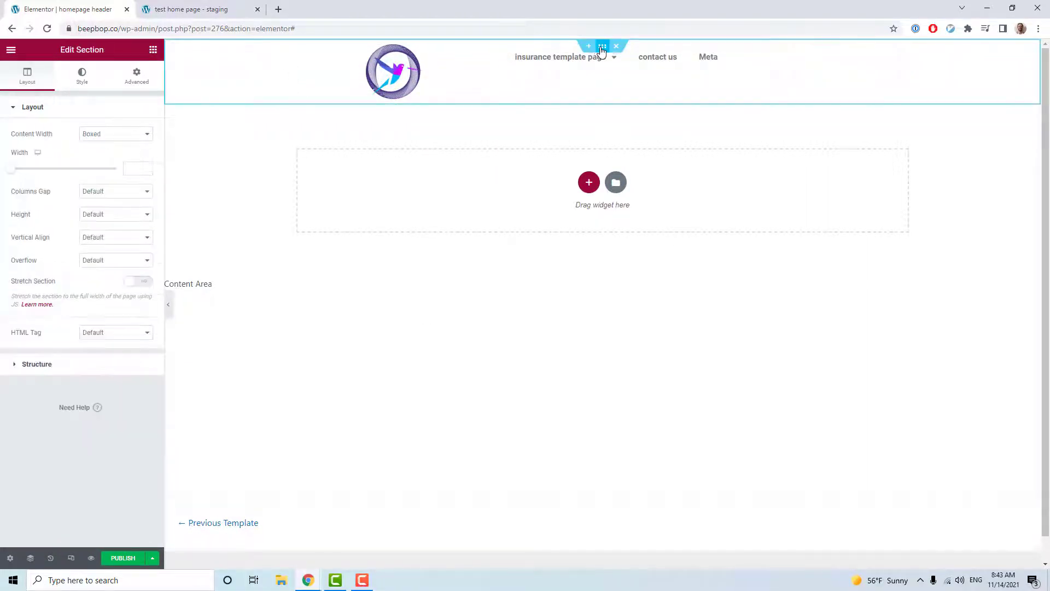
{"action": "left_click", "coordinate": [88, 80]}
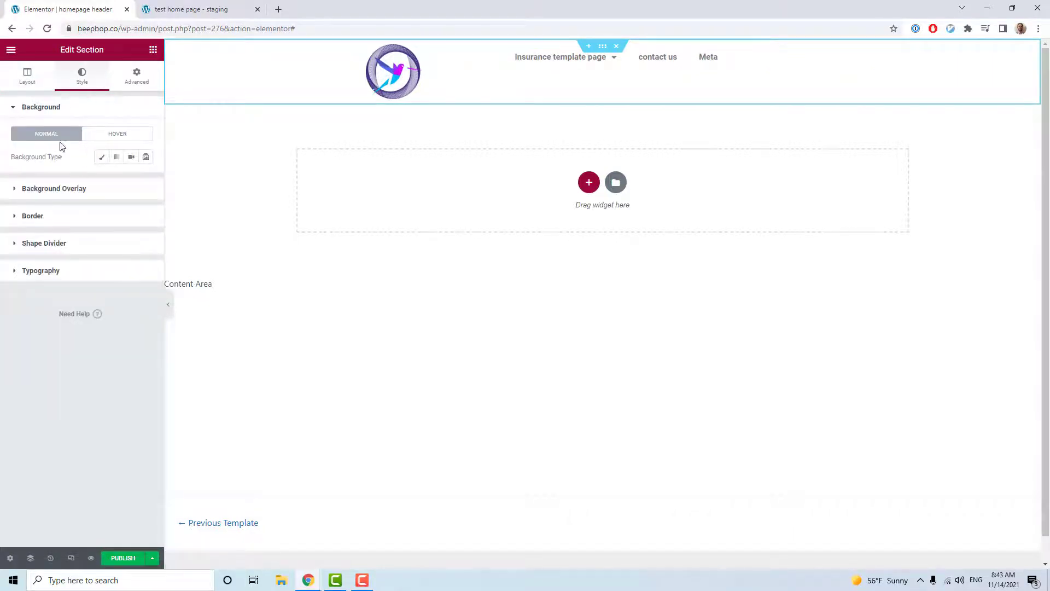
{"action": "left_click", "coordinate": [101, 157]}
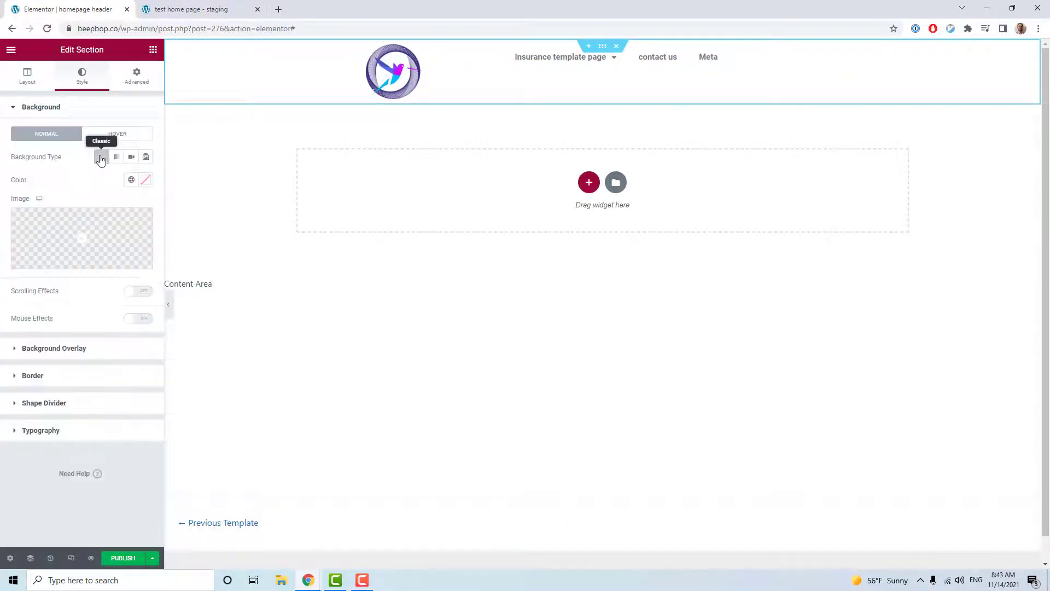
{"action": "left_click", "coordinate": [146, 181]}
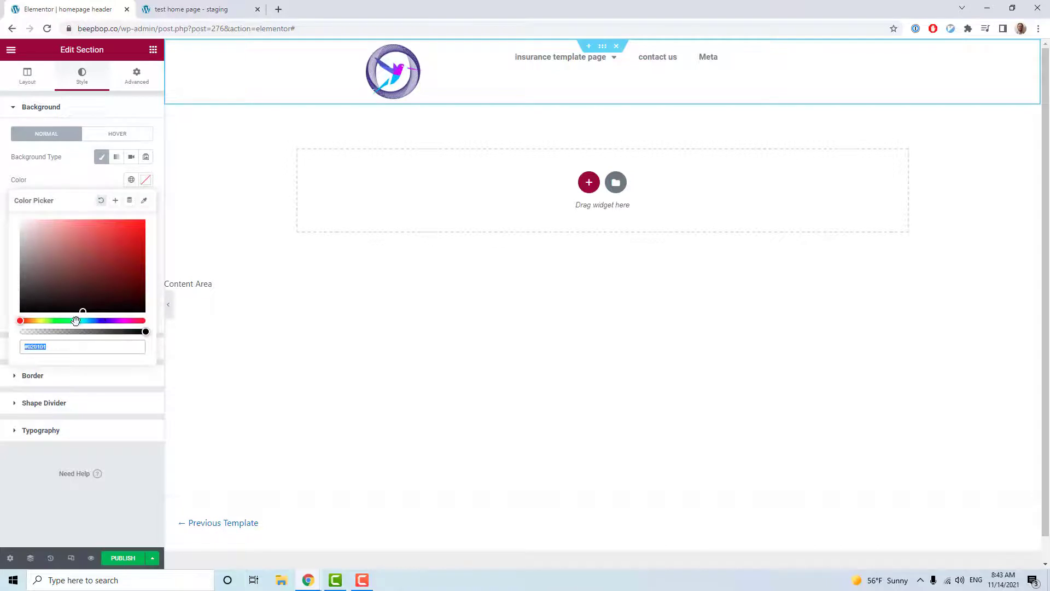
{"action": "left_click", "coordinate": [77, 321]}
{"action": "mouse_move", "coordinate": [103, 265]}
{"action": "left_mouse_down"}
{"action": "mouse_move", "coordinate": [129, 223]}
{"action": "mouse_move", "coordinate": [163, 217]}
{"action": "mouse_move", "coordinate": [30, 363]}
{"action": "mouse_move", "coordinate": [129, 201]}
{"action": "mouse_move", "coordinate": [26, 199]}
{"action": "mouse_move", "coordinate": [86, 132]}
{"action": "mouse_move", "coordinate": [143, 178]}
{"action": "mouse_move", "coordinate": [136, 226]}
{"action": "mouse_move", "coordinate": [143, 219]}
{"action": "left_mouse_up"}
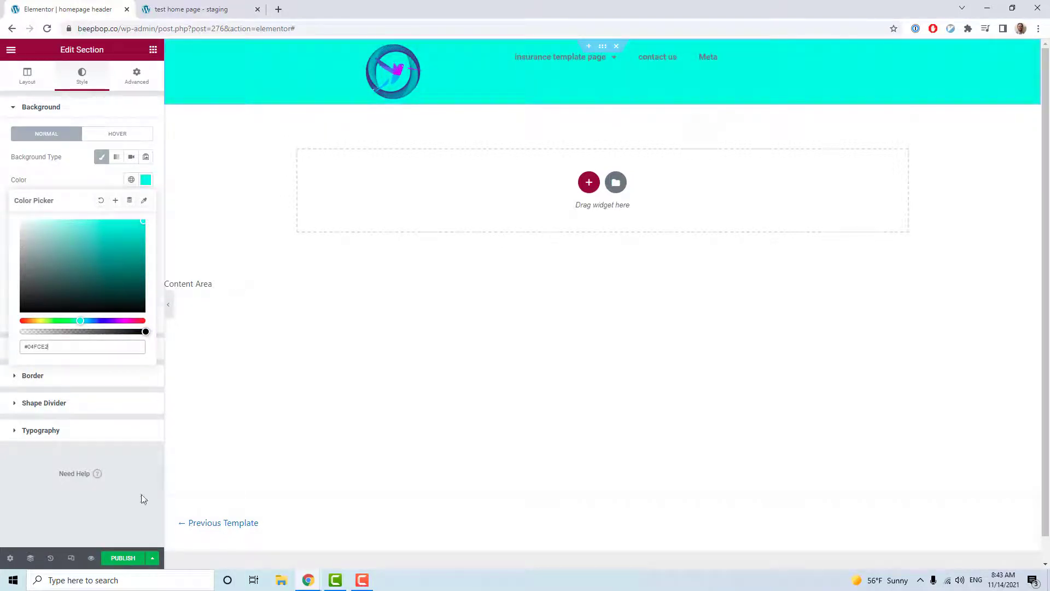
Step: Publish the header template with a display condition that includes the entire site
{"action": "left_click", "coordinate": [127, 558]}
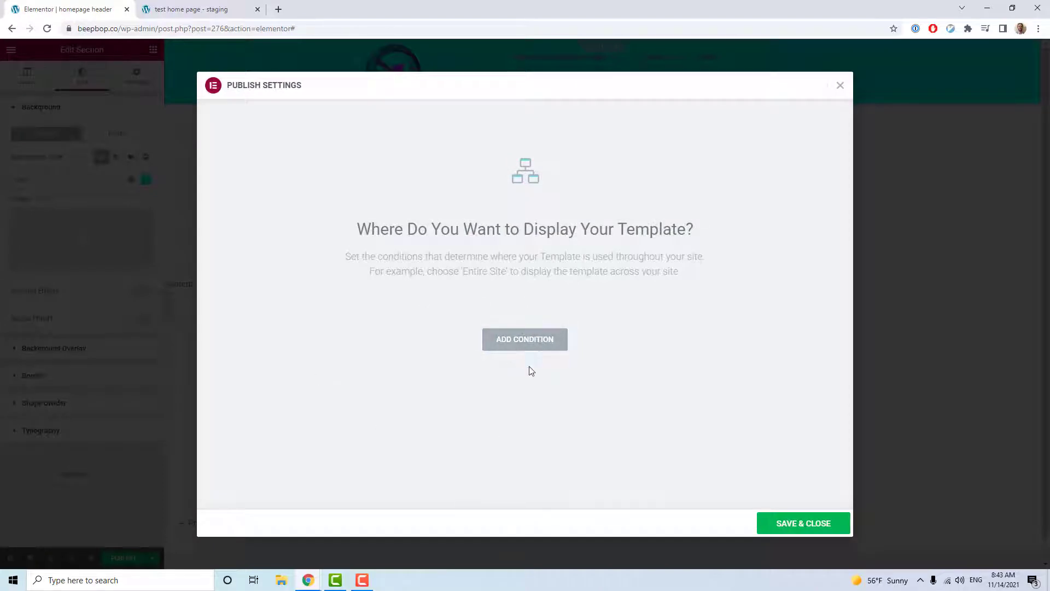
{"action": "left_click", "coordinate": [535, 345]}
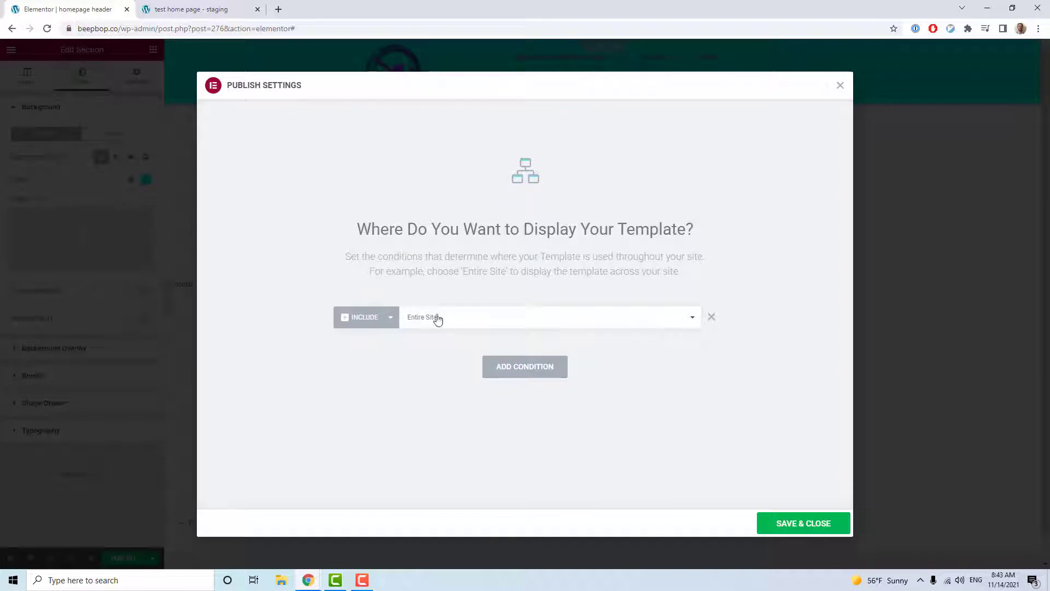
{"action": "left_click", "coordinate": [790, 526]}
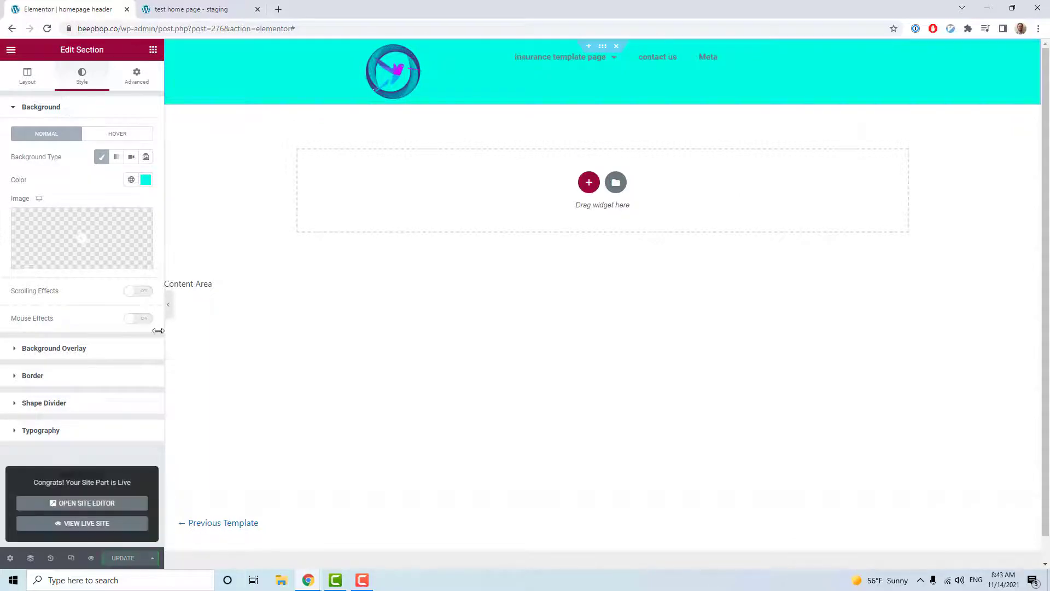
Step: View the live staging home page and check how the new header behaves while the page scrolls
{"action": "left_click", "coordinate": [196, 15]}
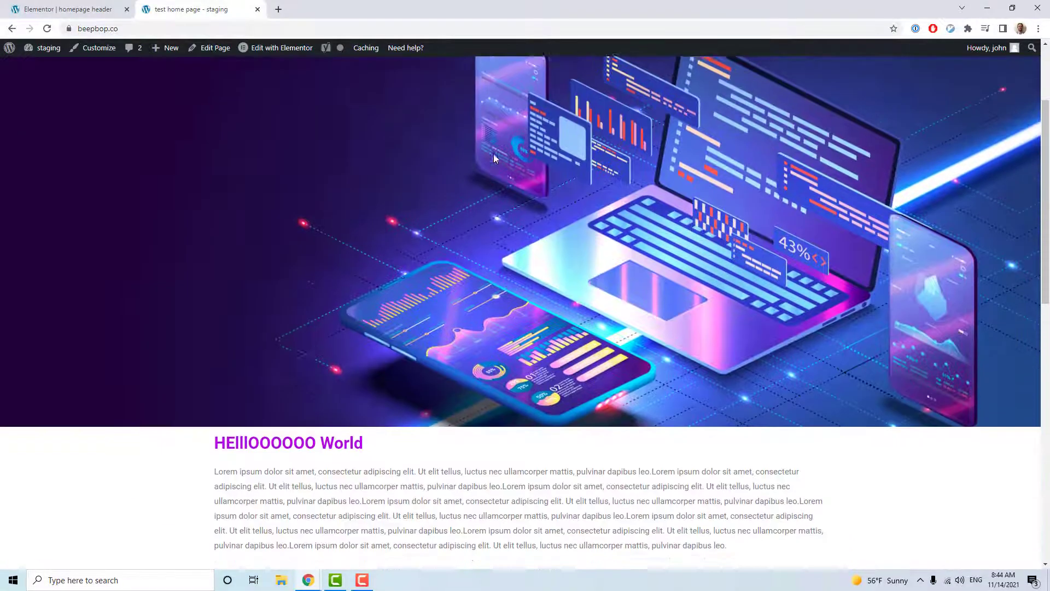
{"action": "scroll", "coordinate": [629, 306], "scroll_direction": "down", "scroll_amount": 4}
{"action": "scroll", "coordinate": [629, 306], "scroll_direction": "up", "scroll_amount": 5}
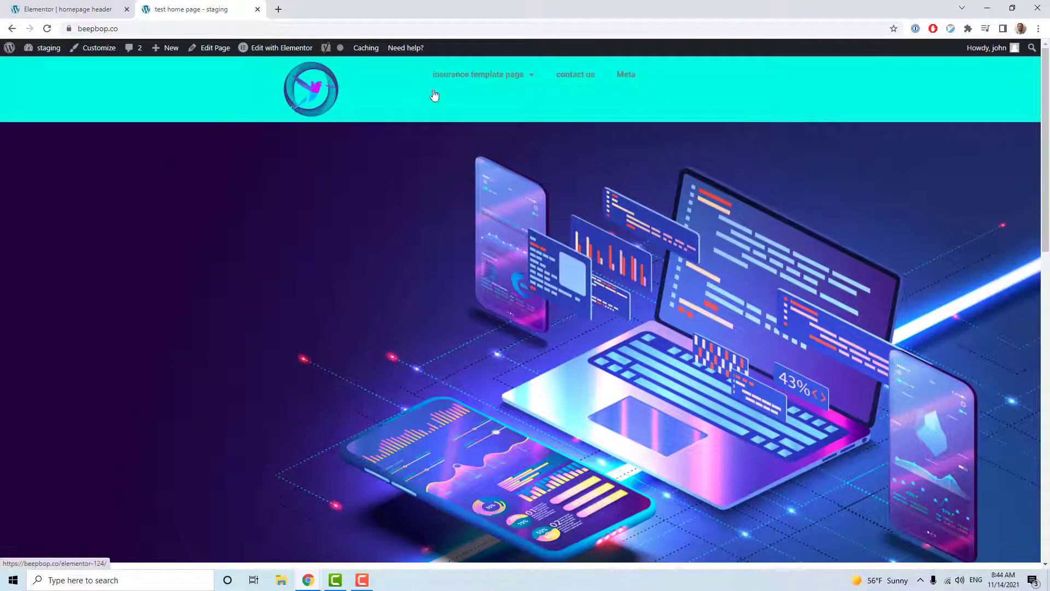
{"action": "scroll", "coordinate": [516, 271], "scroll_direction": "down", "scroll_amount": 4}
{"action": "scroll", "coordinate": [223, 131], "scroll_direction": "up", "scroll_amount": 5}
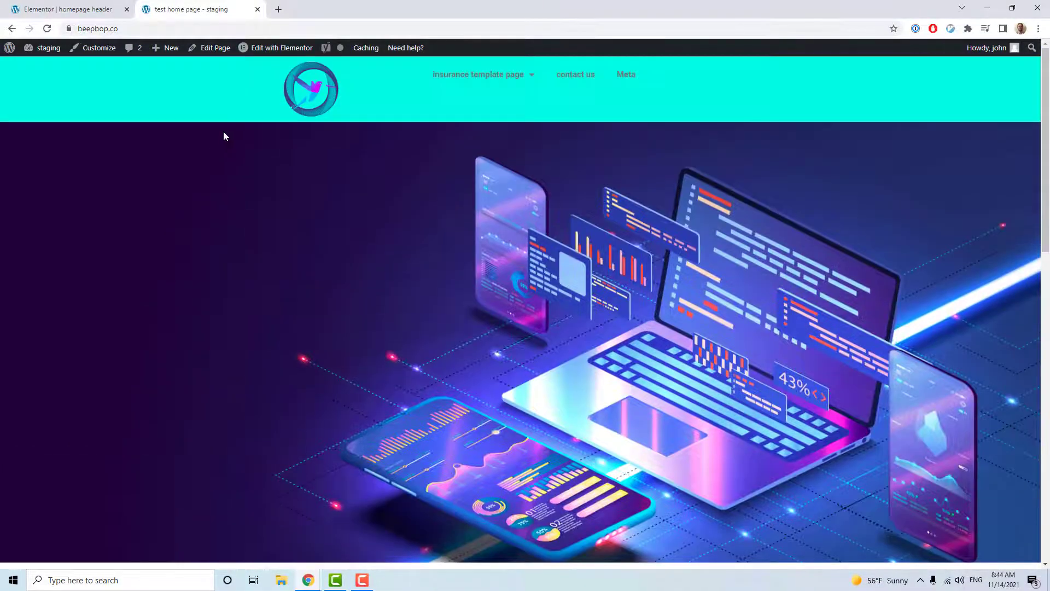
Step: Make the header template's section sticky at the top on desktop, tablet and mobile, and update the template
{"action": "left_click", "coordinate": [100, 15]}
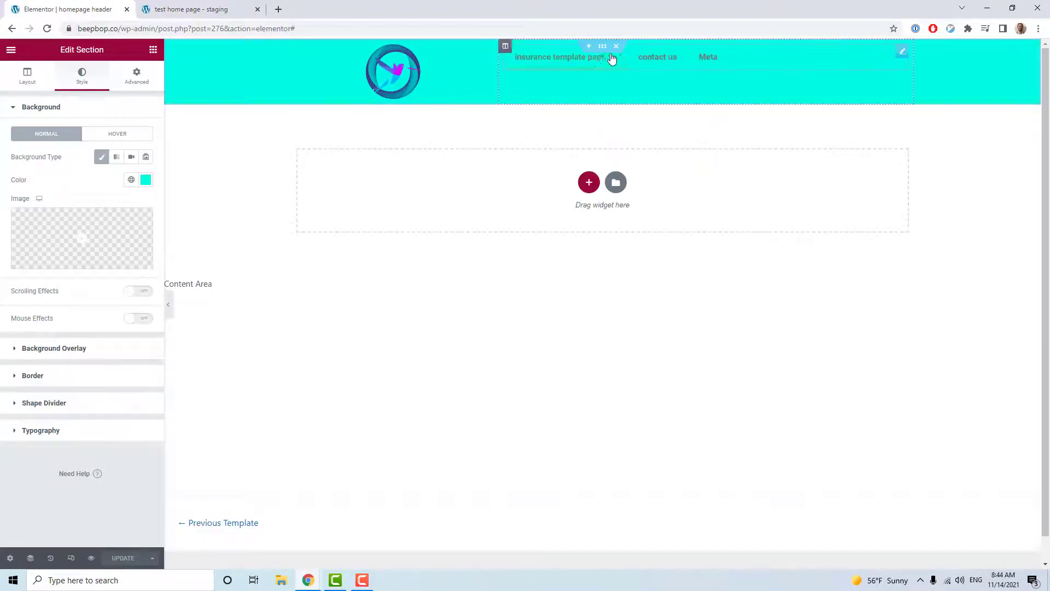
{"action": "mouse_move", "coordinate": [563, 57]}
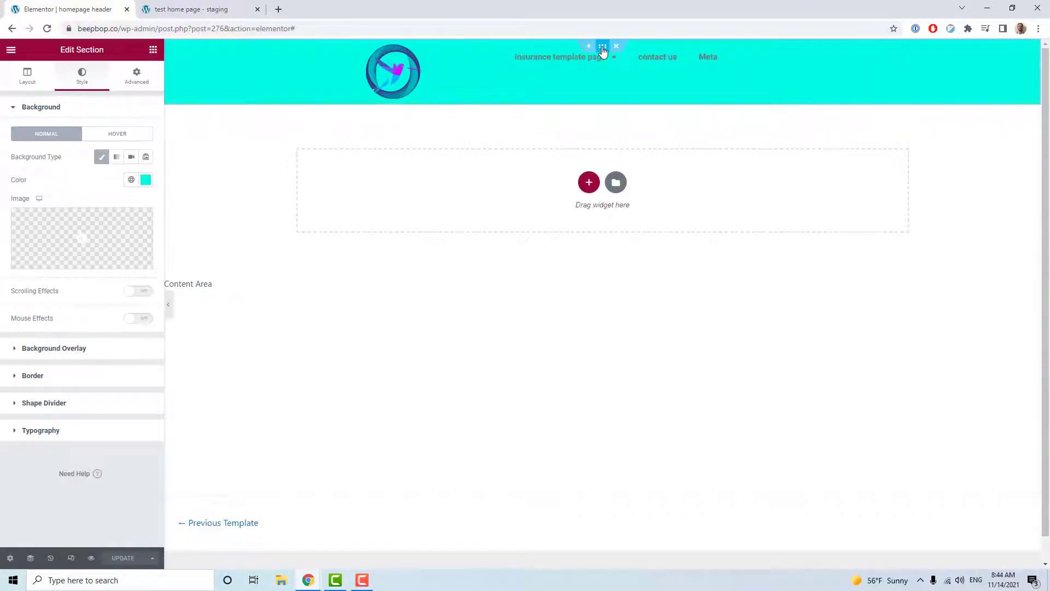
{"action": "left_click", "coordinate": [138, 80]}
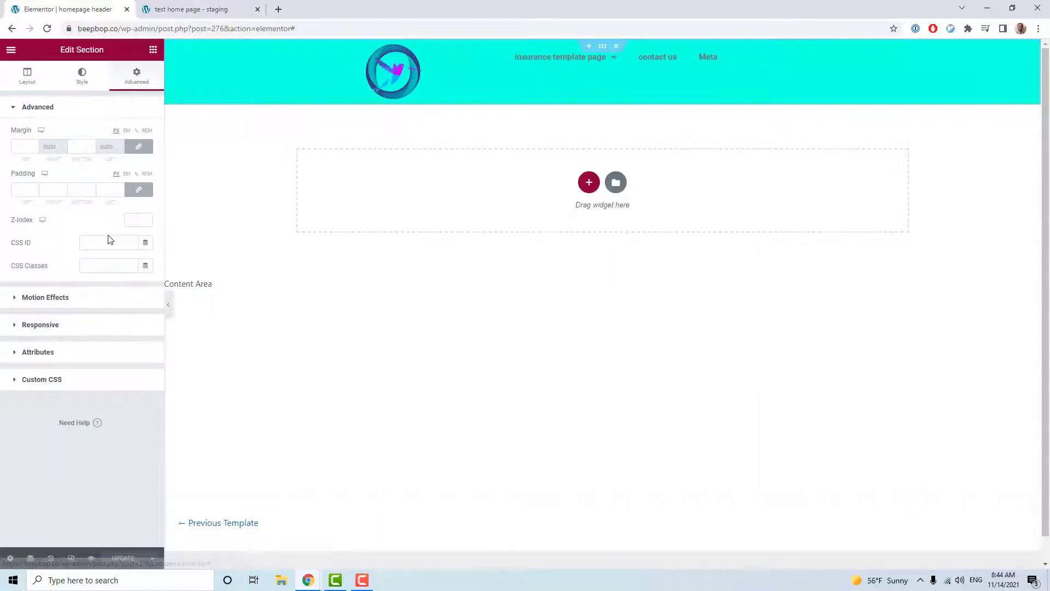
{"action": "left_click", "coordinate": [93, 296]}
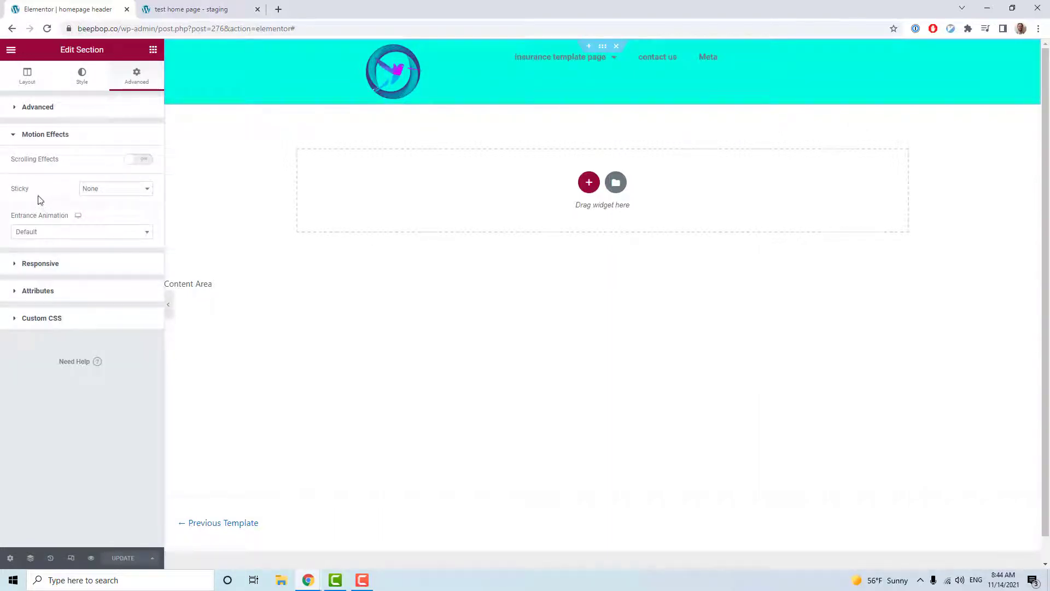
{"action": "left_click", "coordinate": [129, 195]}
{"action": "left_click", "coordinate": [117, 205]}
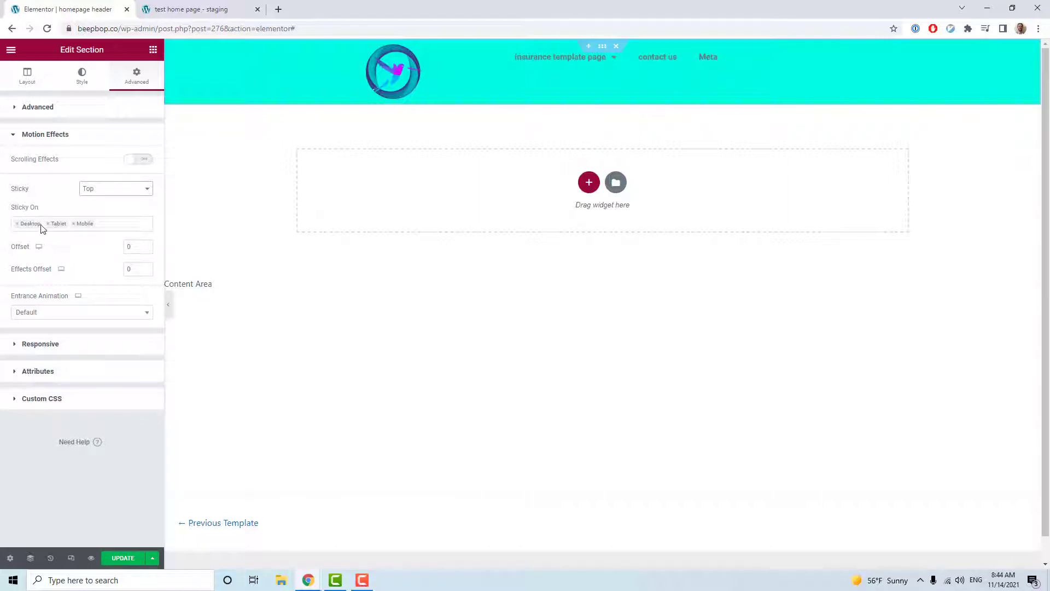
{"action": "left_click", "coordinate": [73, 224]}
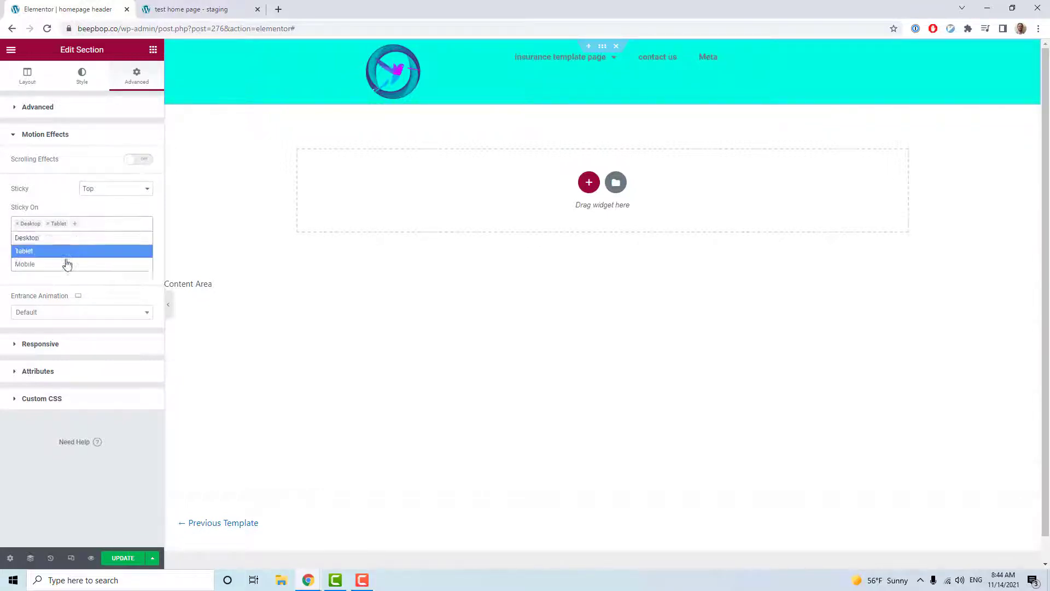
{"action": "left_click", "coordinate": [67, 264]}
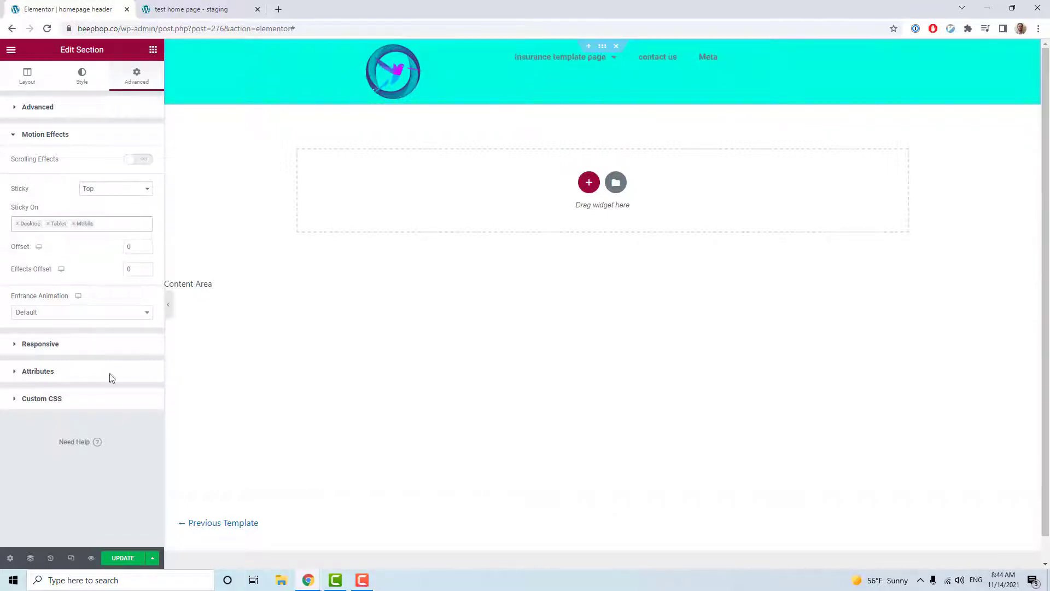
{"action": "left_click", "coordinate": [114, 556]}
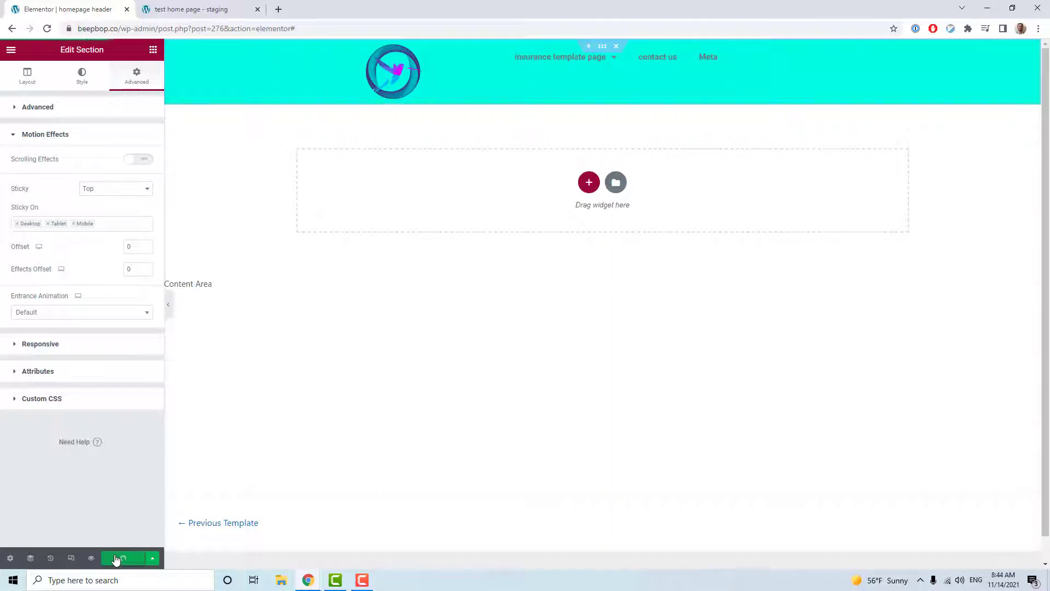
Step: Check on the live staging home page whether the header stays fixed at the top throughout the page, including its navigation submenu
{"action": "left_click", "coordinate": [185, 11]}
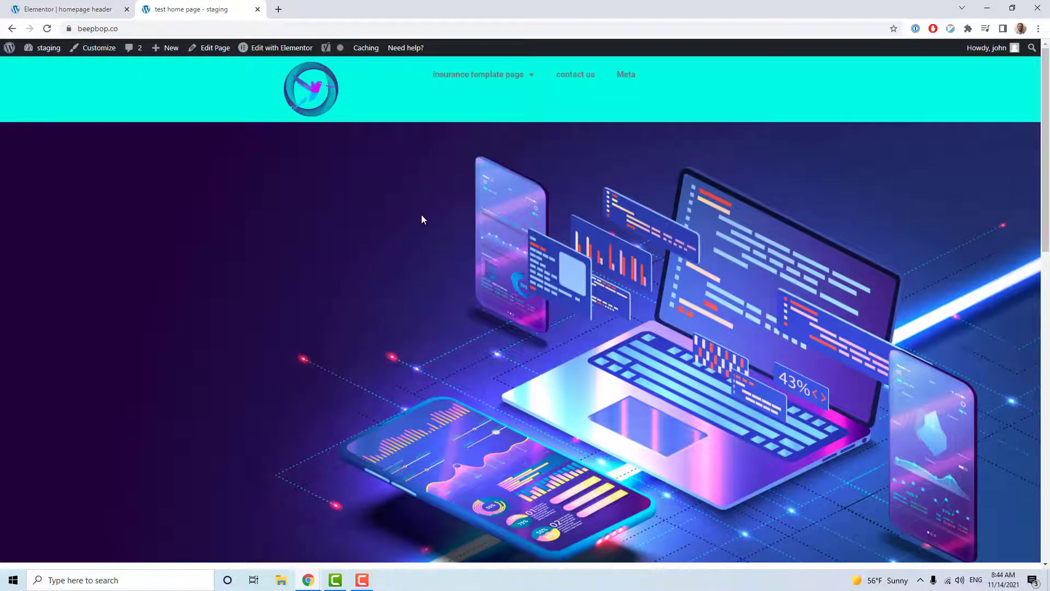
{"action": "scroll", "coordinate": [421, 216], "scroll_direction": "down", "scroll_amount": 6}
{"action": "scroll", "coordinate": [421, 216], "scroll_direction": "up", "scroll_amount": 5}
{"action": "scroll", "coordinate": [422, 216], "scroll_direction": "down", "scroll_amount": 9}
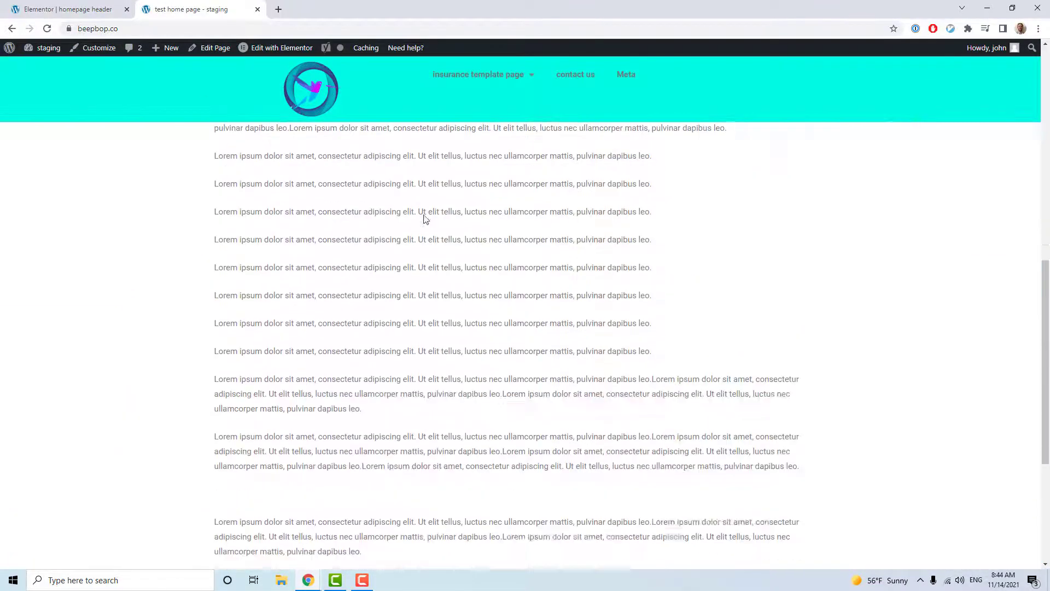
{"action": "scroll", "coordinate": [425, 216], "scroll_direction": "up", "scroll_amount": 10}
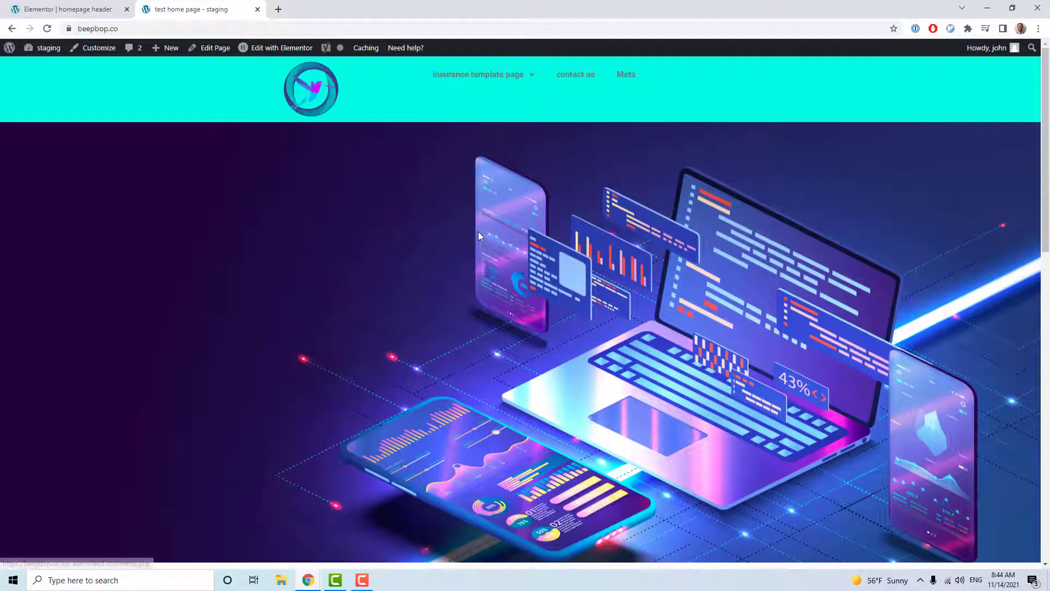
{"action": "scroll", "coordinate": [435, 215], "scroll_direction": "down", "scroll_amount": 3}
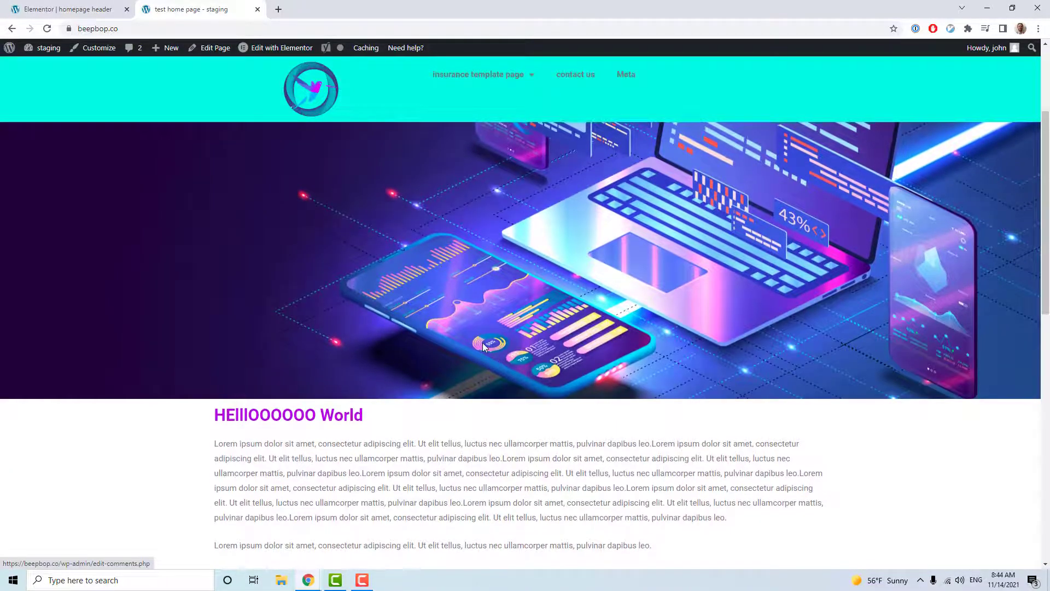
{"action": "scroll", "coordinate": [482, 343], "scroll_direction": "up", "scroll_amount": 3}
{"action": "scroll", "coordinate": [481, 328], "scroll_direction": "down", "scroll_amount": 3}
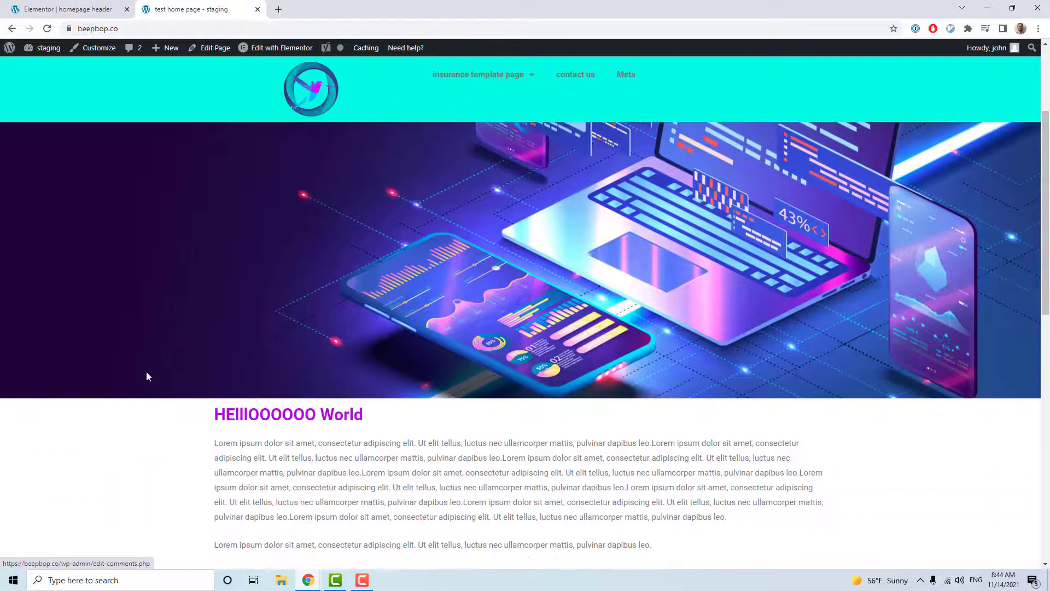
{"action": "scroll", "coordinate": [327, 341], "scroll_direction": "up", "scroll_amount": 3}
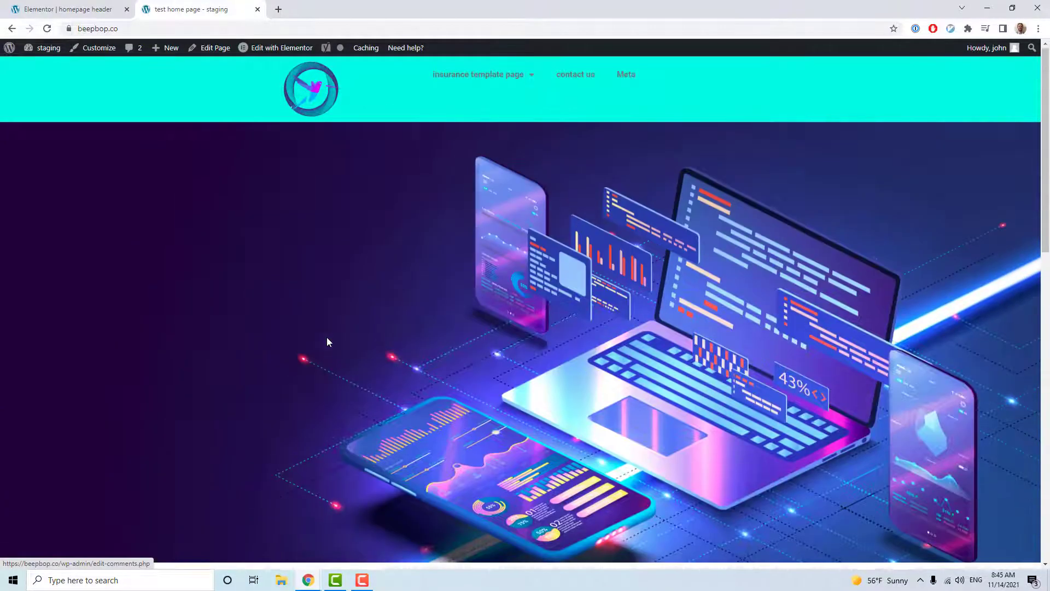
{"action": "scroll", "coordinate": [356, 273], "scroll_direction": "down", "scroll_amount": 2}
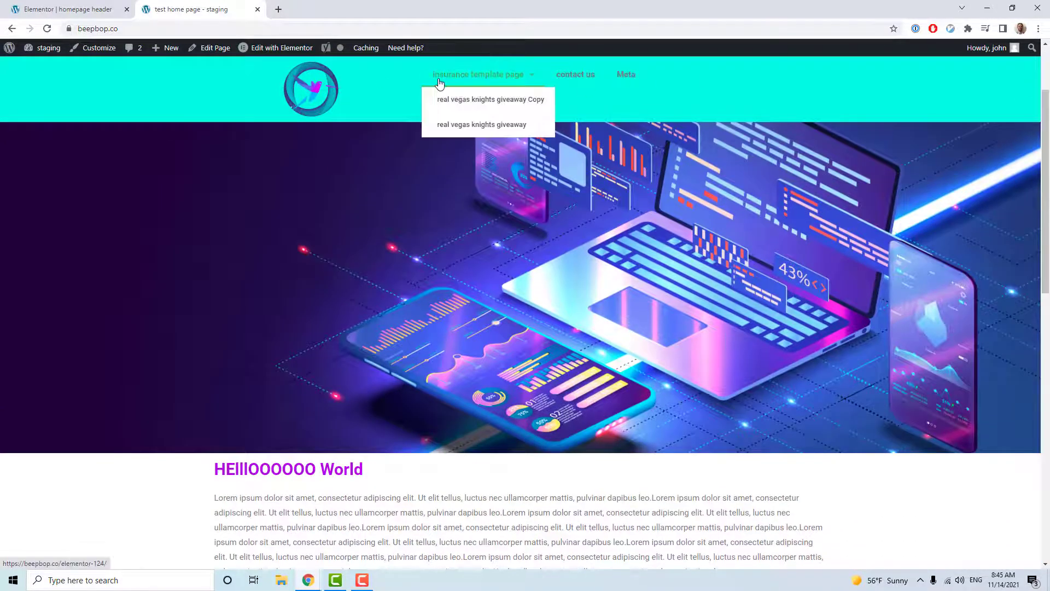
{"action": "scroll", "coordinate": [27, 556], "scroll_direction": "up", "scroll_amount": 2}
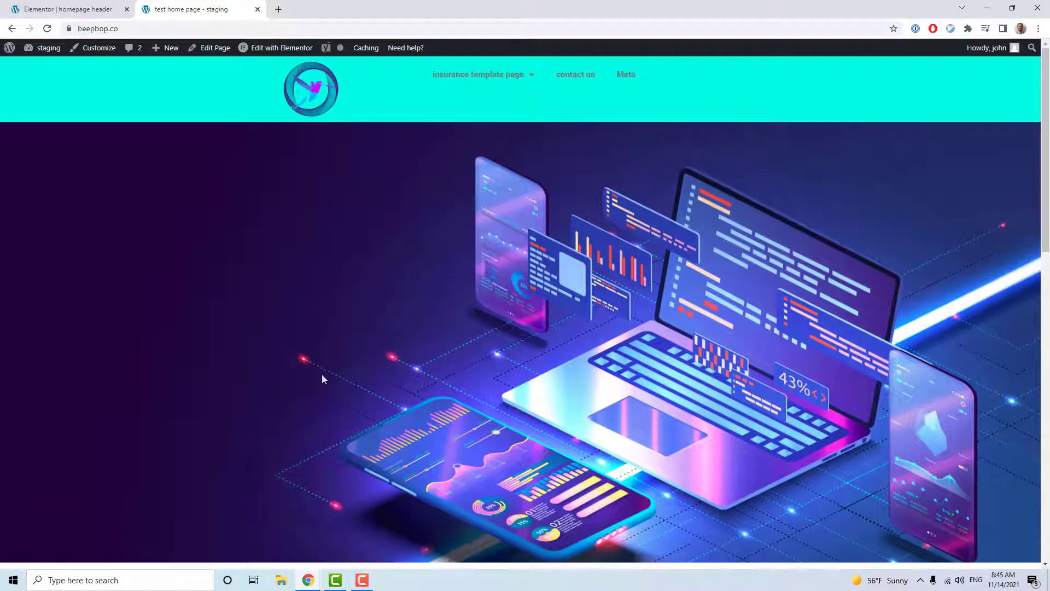
{"action": "scroll", "coordinate": [465, 430], "scroll_direction": "down", "scroll_amount": 3}
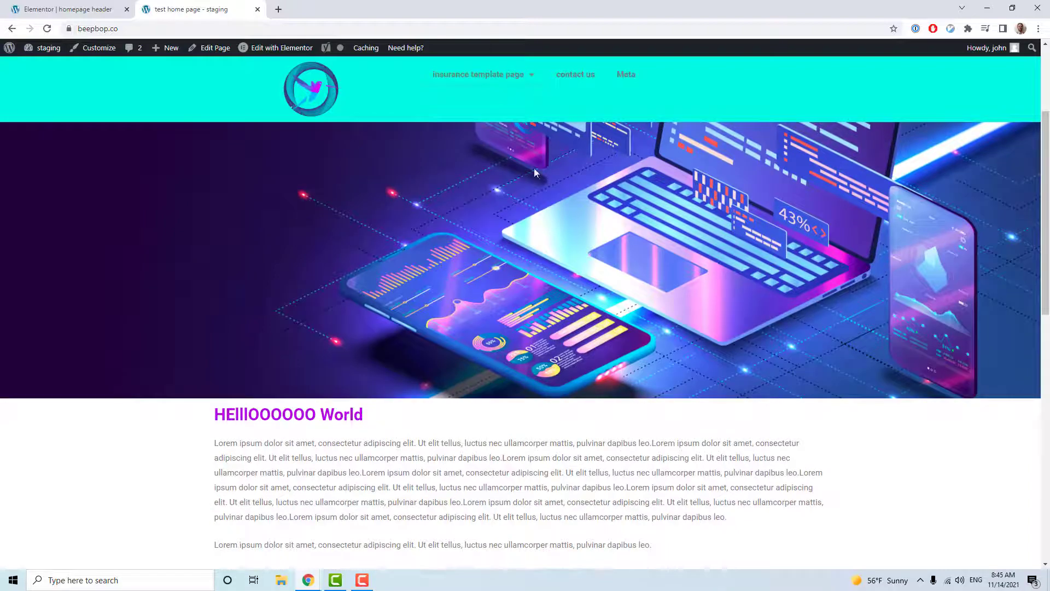
{"action": "scroll", "coordinate": [461, 287], "scroll_direction": "down", "scroll_amount": 5}
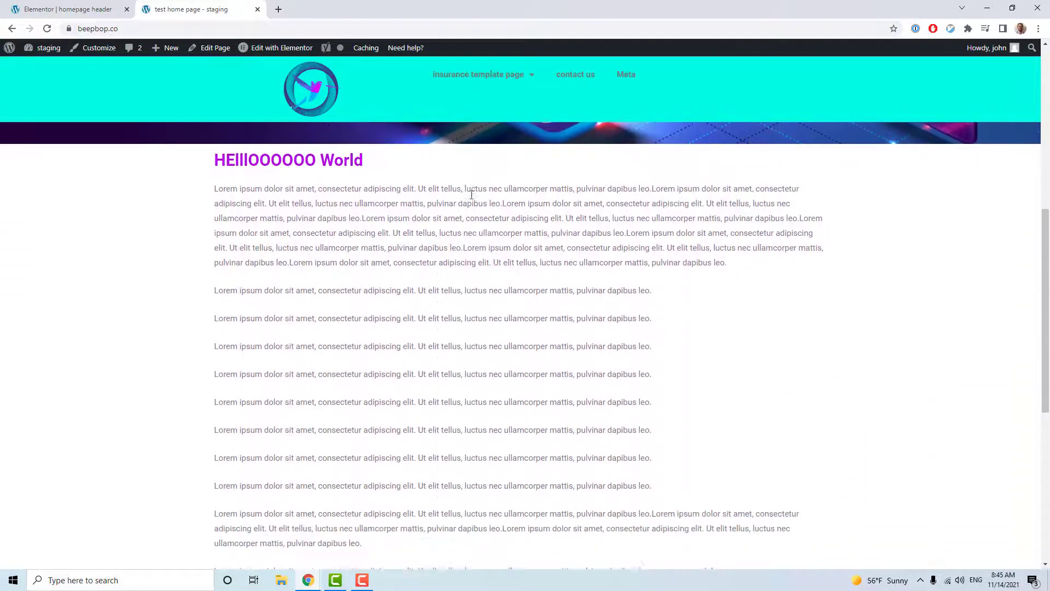
{"action": "scroll", "coordinate": [479, 147], "scroll_direction": "down", "scroll_amount": 5}
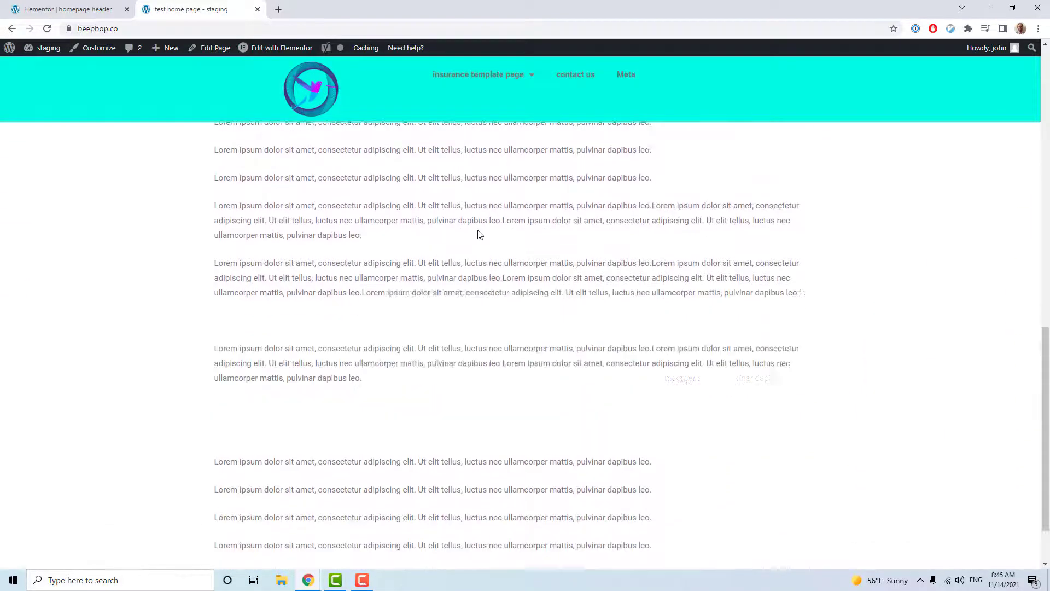
{"action": "scroll", "coordinate": [478, 232], "scroll_direction": "up", "scroll_amount": 10}
{"action": "scroll", "coordinate": [477, 230], "scroll_direction": "up", "scroll_amount": 4}
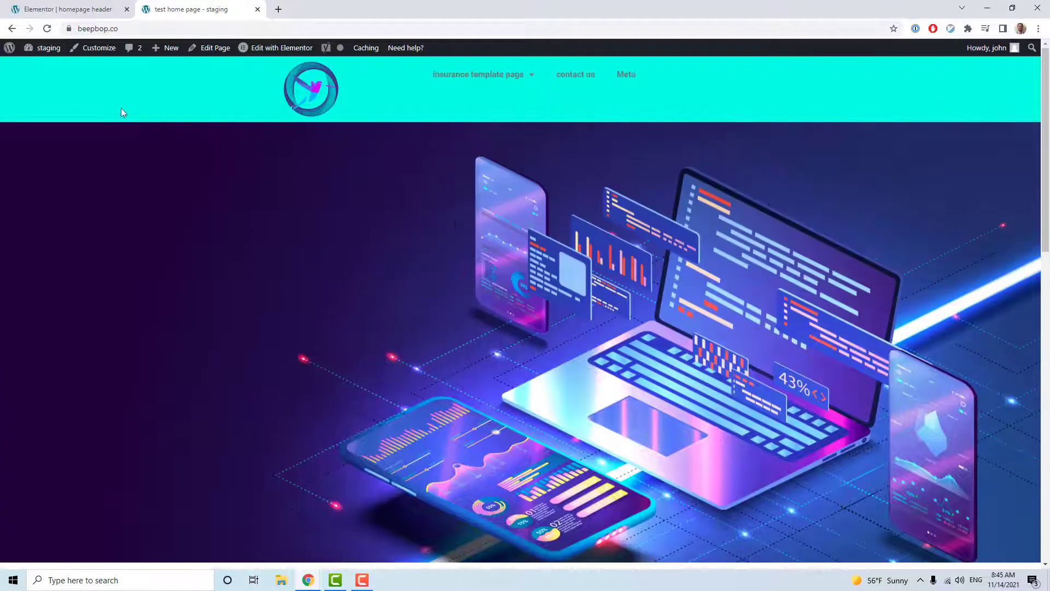
Step: Leave the header template editor for the WordPress admin dashboard and open the saved Elementor templates list
{"action": "left_click", "coordinate": [75, 7]}
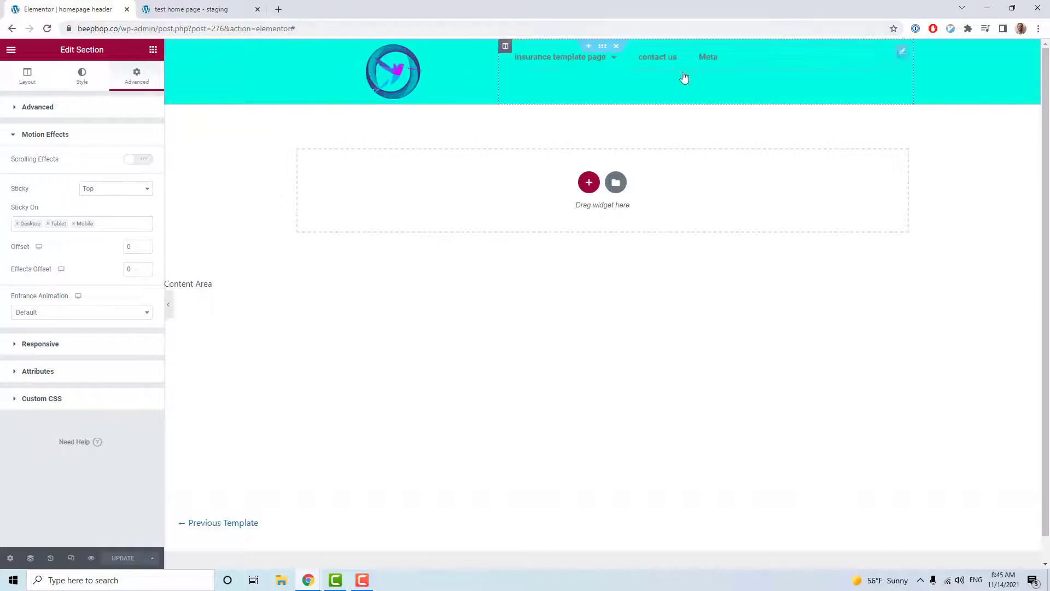
{"action": "left_click", "coordinate": [159, 29]}
{"action": "left_click_drag", "start_coordinate": [160, 30], "coordinate": [487, 35]}
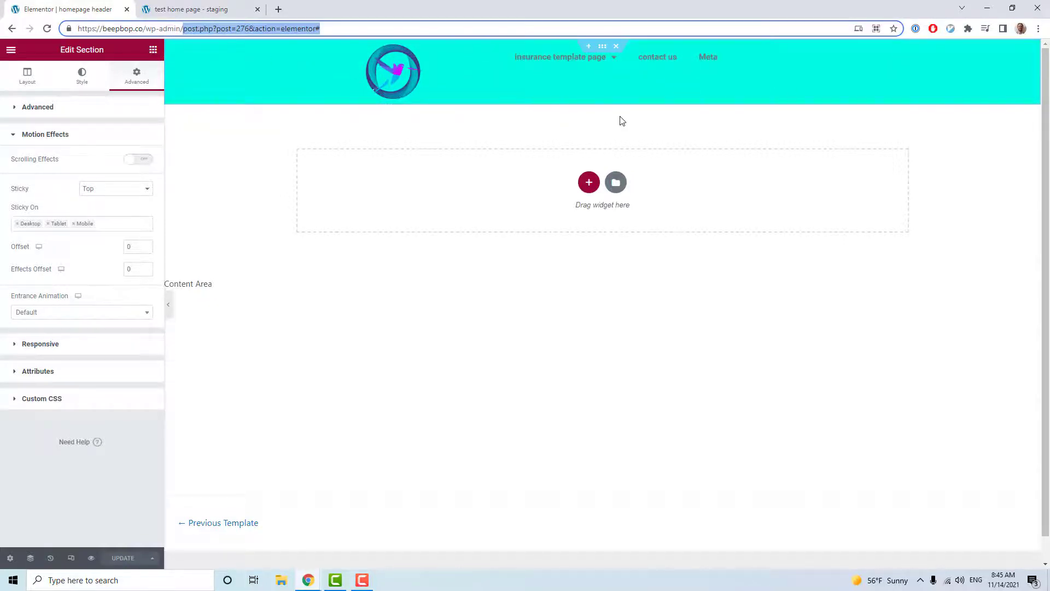
{"action": "key", "text": "BackSpace"}
{"action": "key", "text": "Return"}
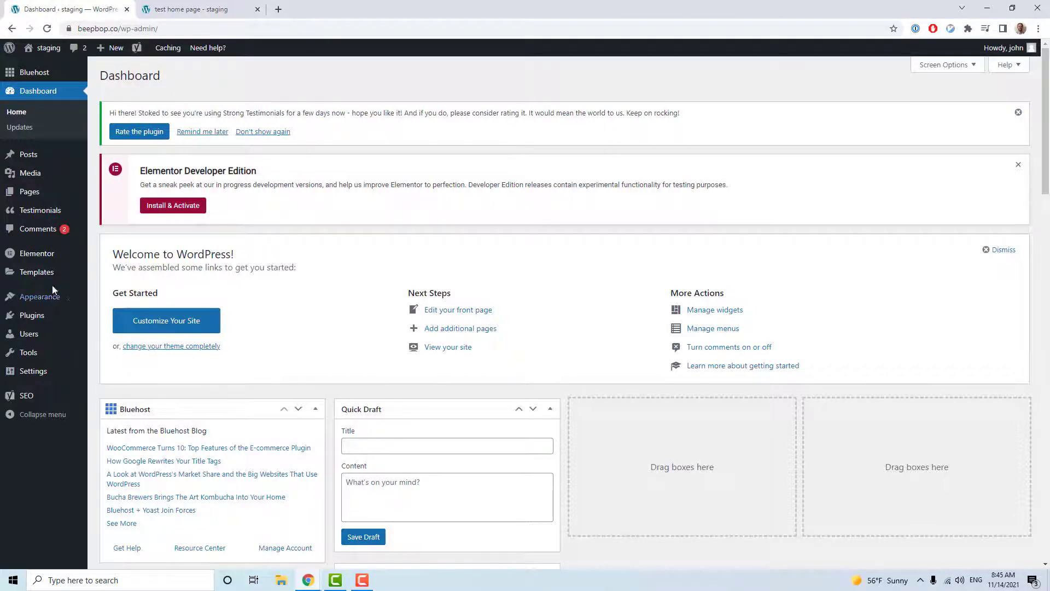
{"action": "left_click", "coordinate": [37, 272]}
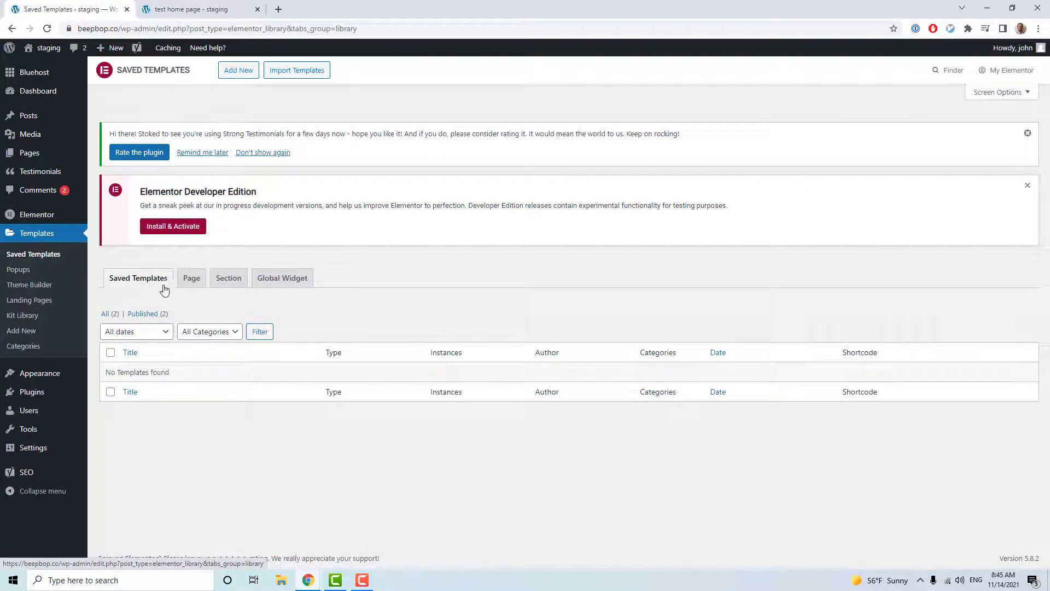
Step: Open the homepage header template in Elementor, remove its Entire Site display condition and save the publish settings
{"action": "left_click", "coordinate": [108, 316]}
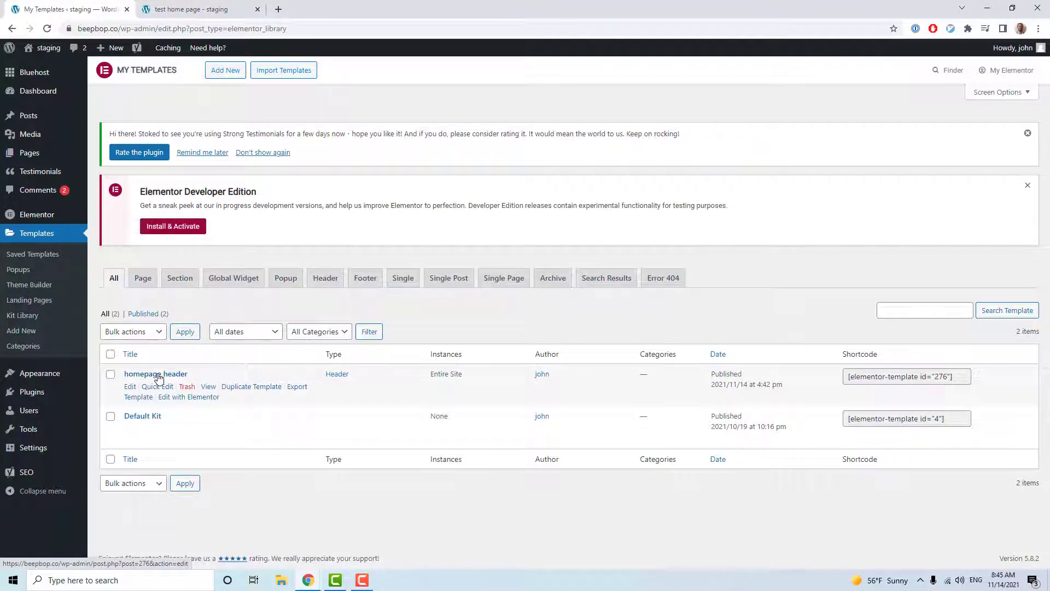
{"action": "left_click", "coordinate": [179, 397]}
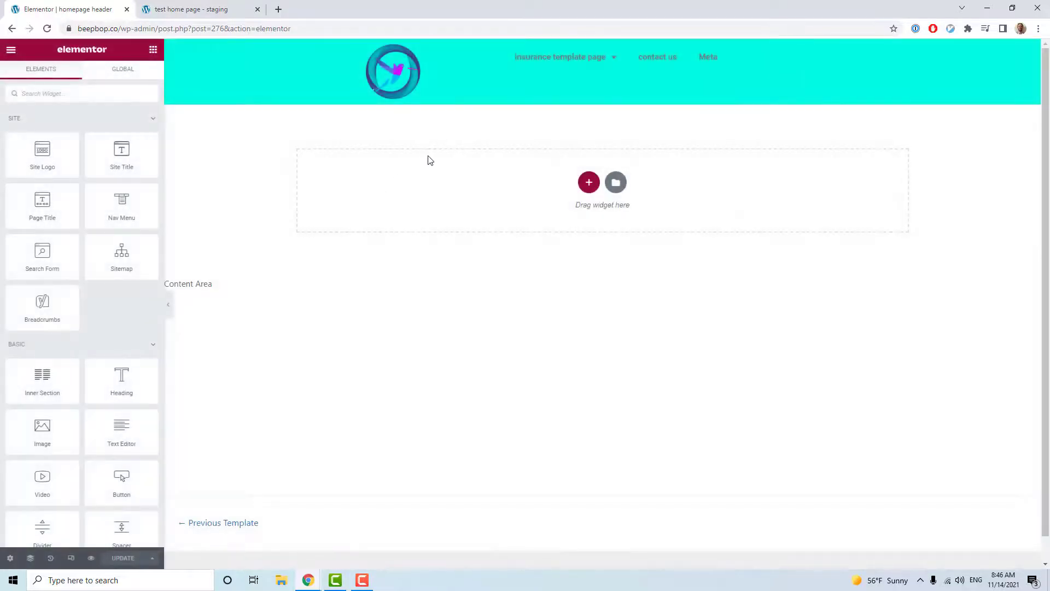
{"action": "left_click", "coordinate": [153, 559]}
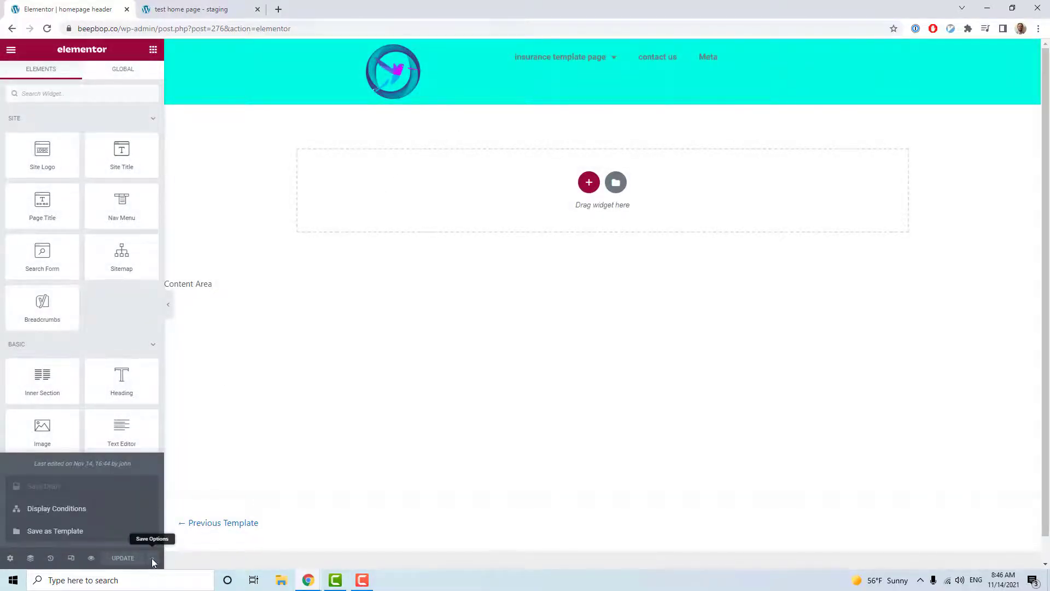
{"action": "left_click", "coordinate": [104, 514]}
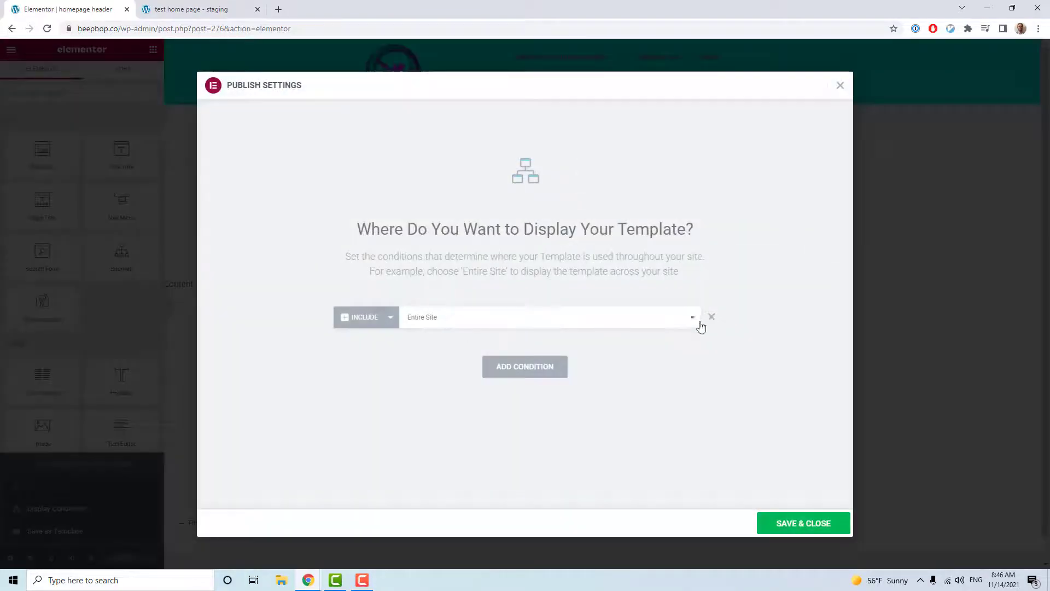
{"action": "left_click", "coordinate": [804, 524]}
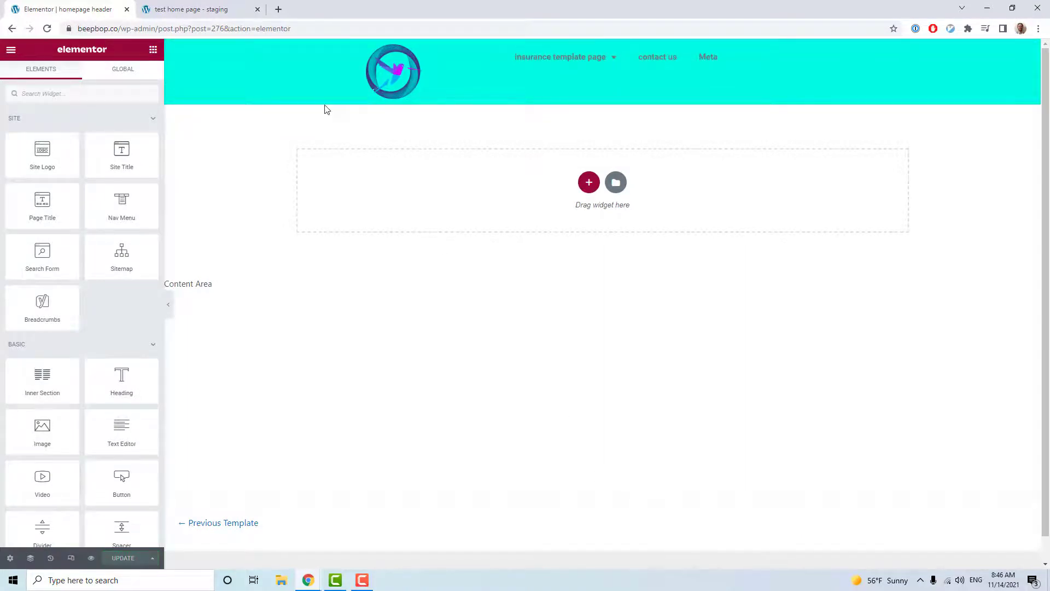
Step: View the live staging home page and check its header, navigation submenu and behaviour while the page scrolls
{"action": "left_click", "coordinate": [206, 11]}
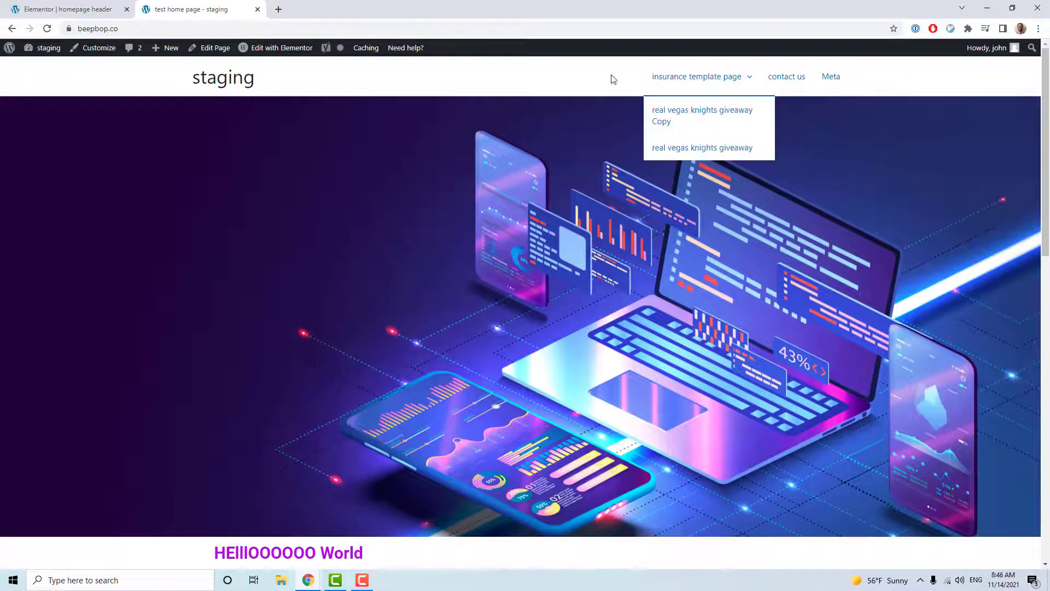
{"action": "mouse_move", "coordinate": [700, 77]}
{"action": "scroll", "coordinate": [645, 164], "scroll_direction": "down", "scroll_amount": 2}
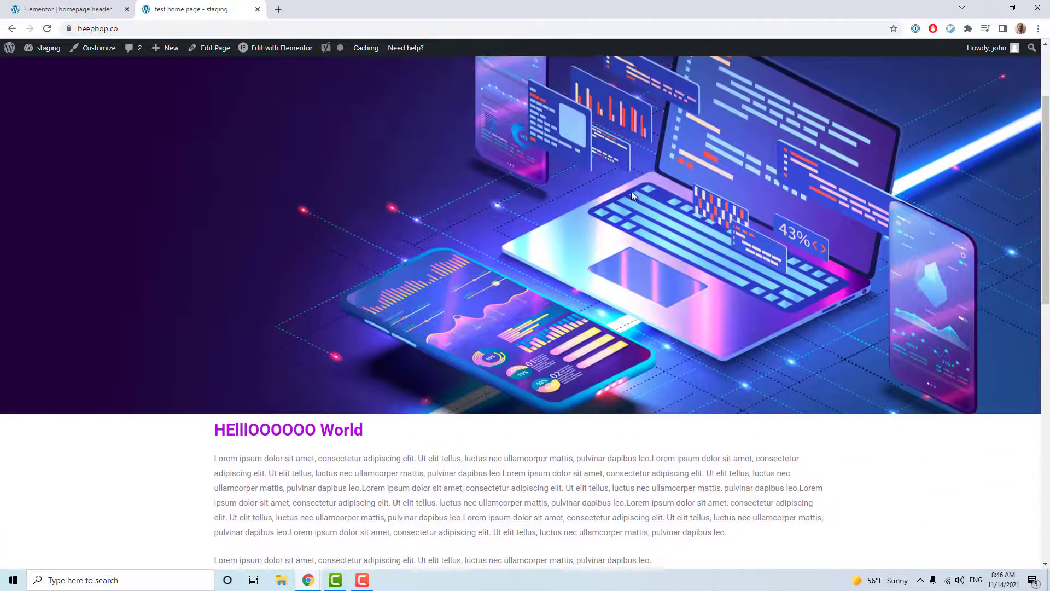
{"action": "scroll", "coordinate": [631, 191], "scroll_direction": "up", "scroll_amount": 2}
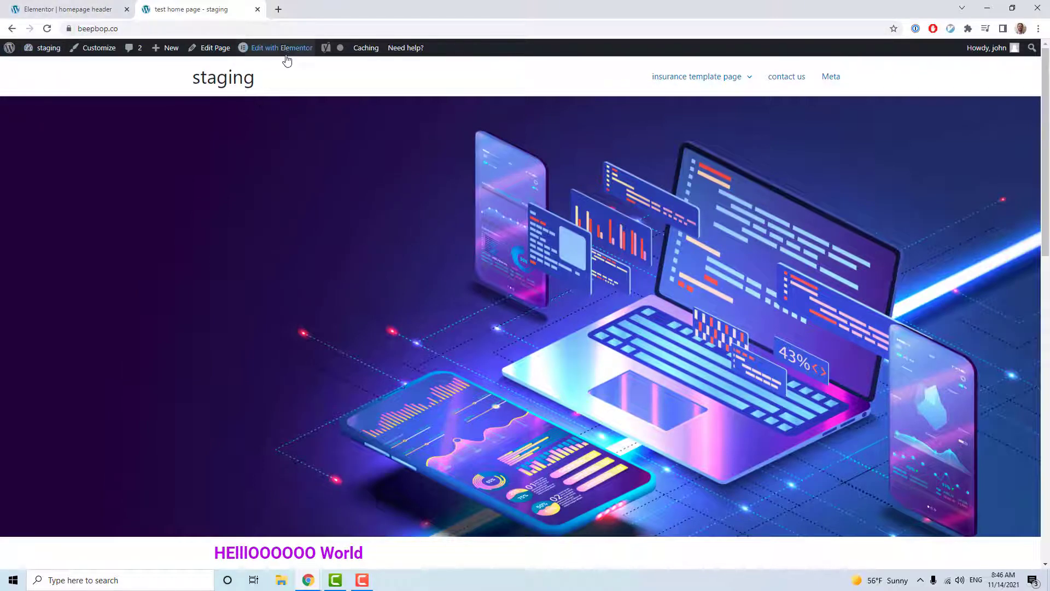
Step: Open the home page in Elementor and add a single-column section between the laptop banner and the text heading
{"action": "mouse_move", "coordinate": [278, 50]}
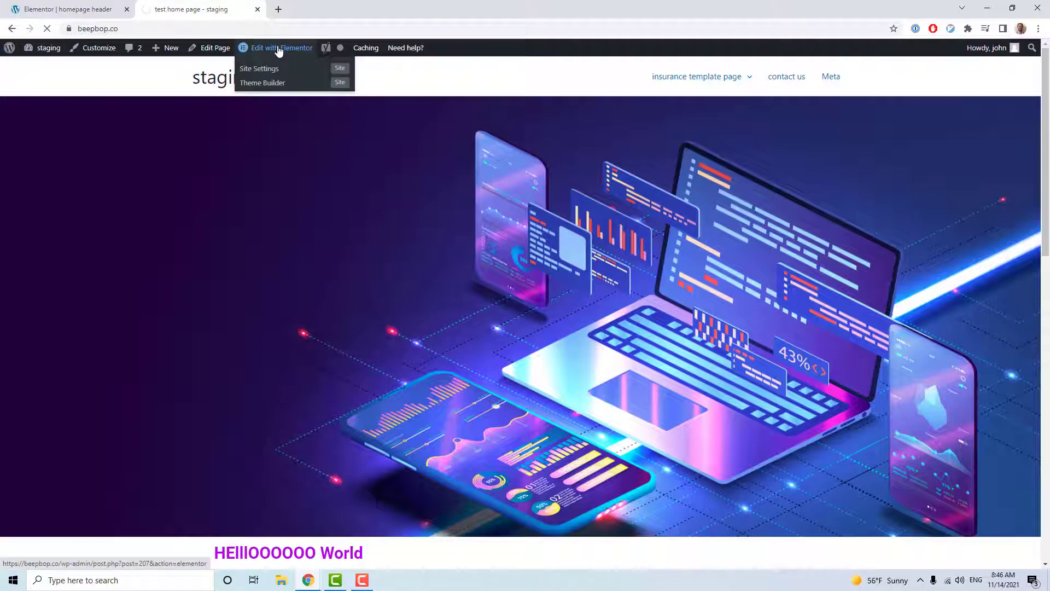
{"action": "left_click", "coordinate": [279, 51]}
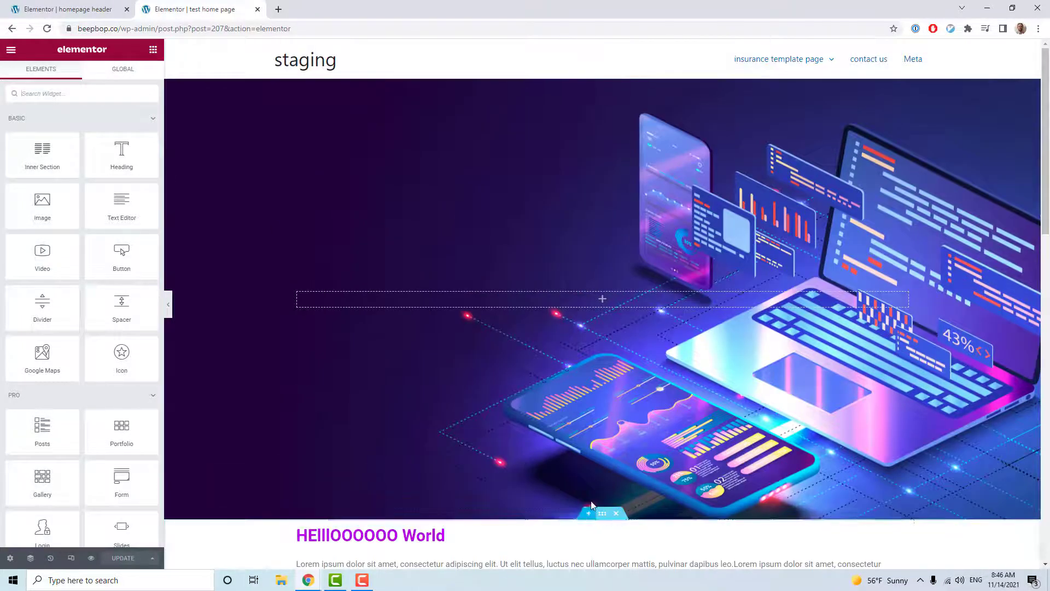
{"action": "left_click", "coordinate": [589, 513]}
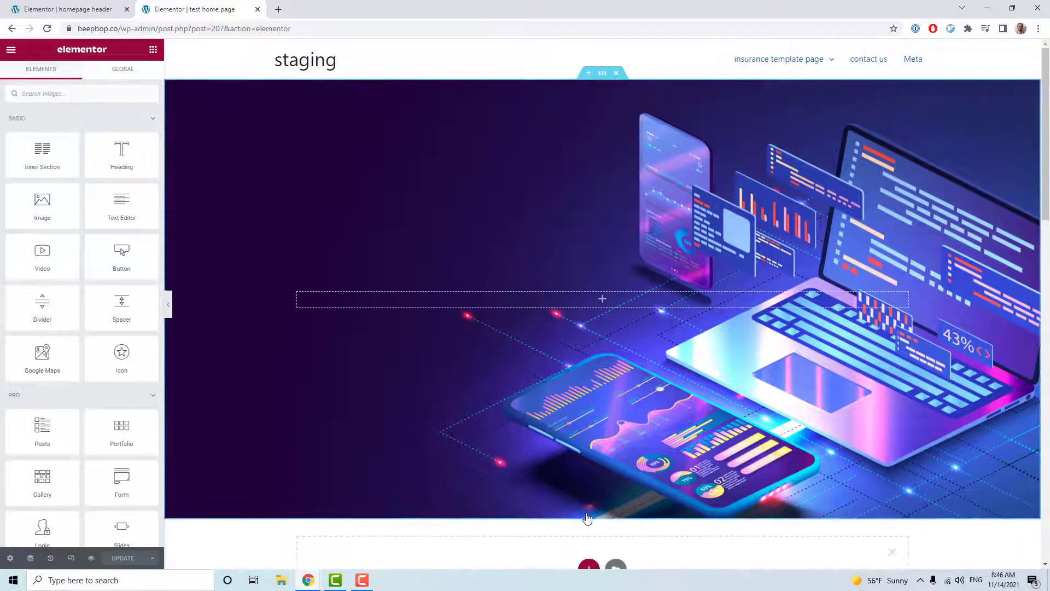
{"action": "scroll", "coordinate": [588, 492], "scroll_direction": "down", "scroll_amount": 2}
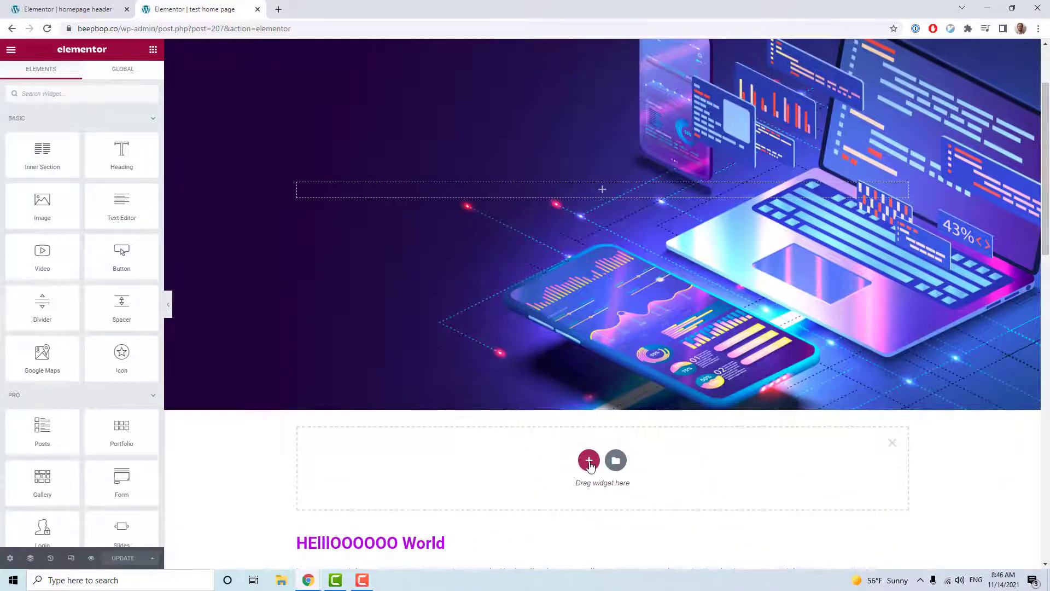
{"action": "left_click", "coordinate": [588, 461]}
{"action": "left_click", "coordinate": [460, 488]}
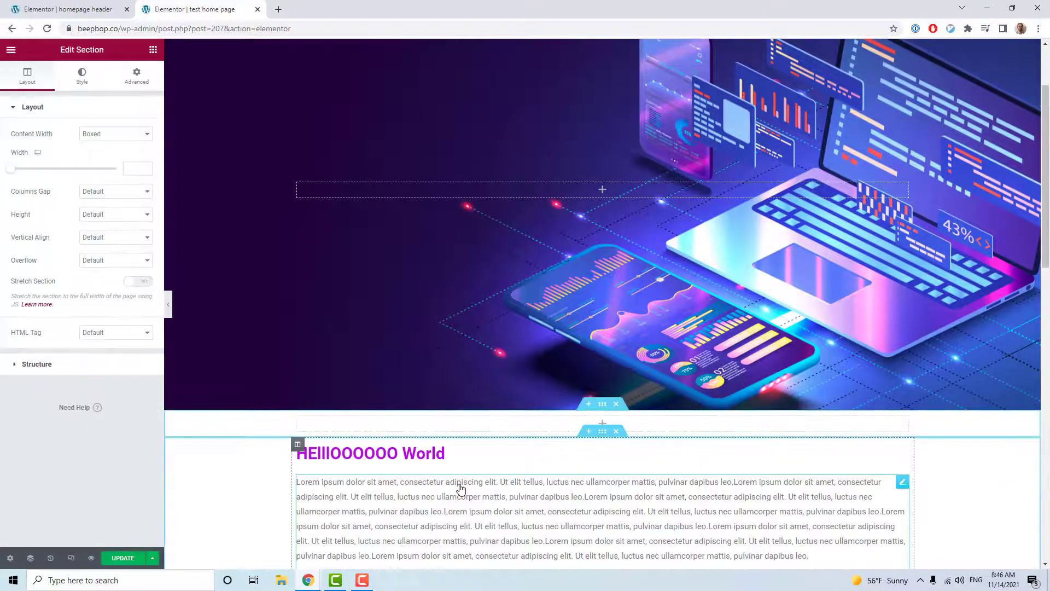
Step: Place a Nav Menu widget in the new section below the banner and update the home page
{"action": "left_click", "coordinate": [152, 50]}
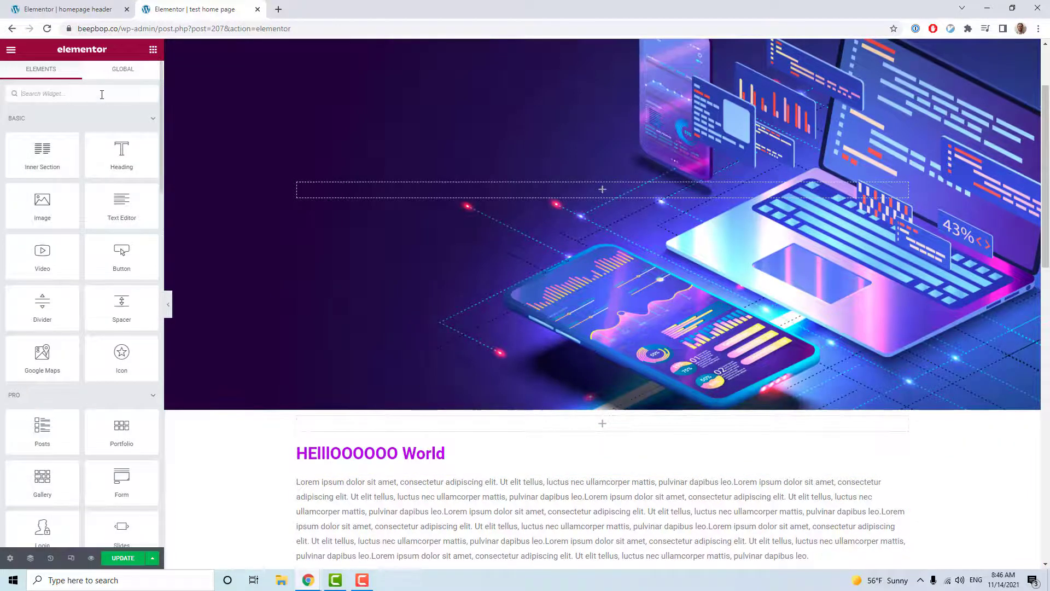
{"action": "type", "text": "nav"}
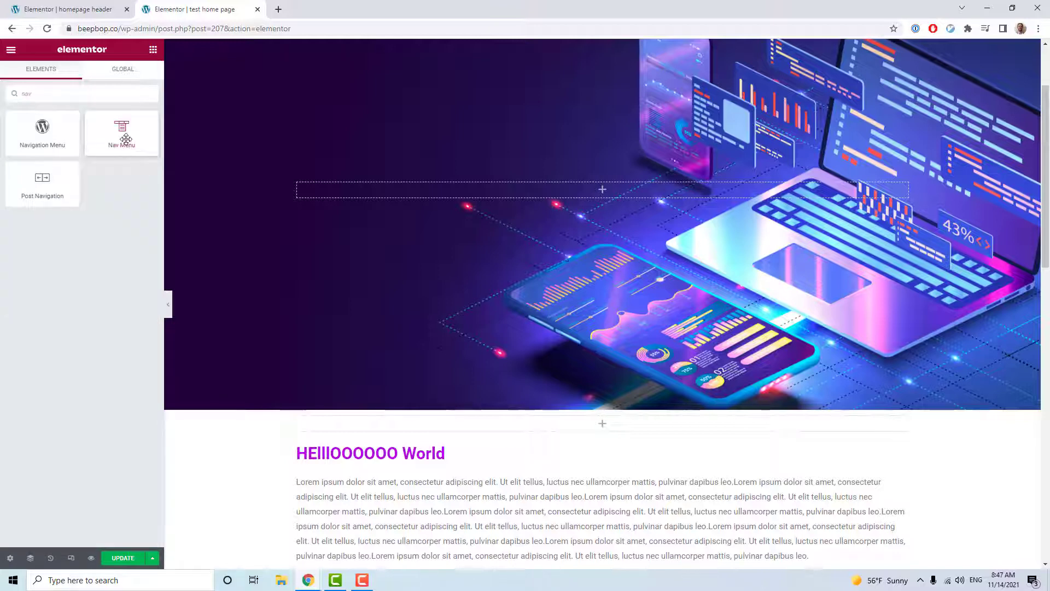
{"action": "left_click_drag", "start_coordinate": [125, 139], "coordinate": [639, 434]}
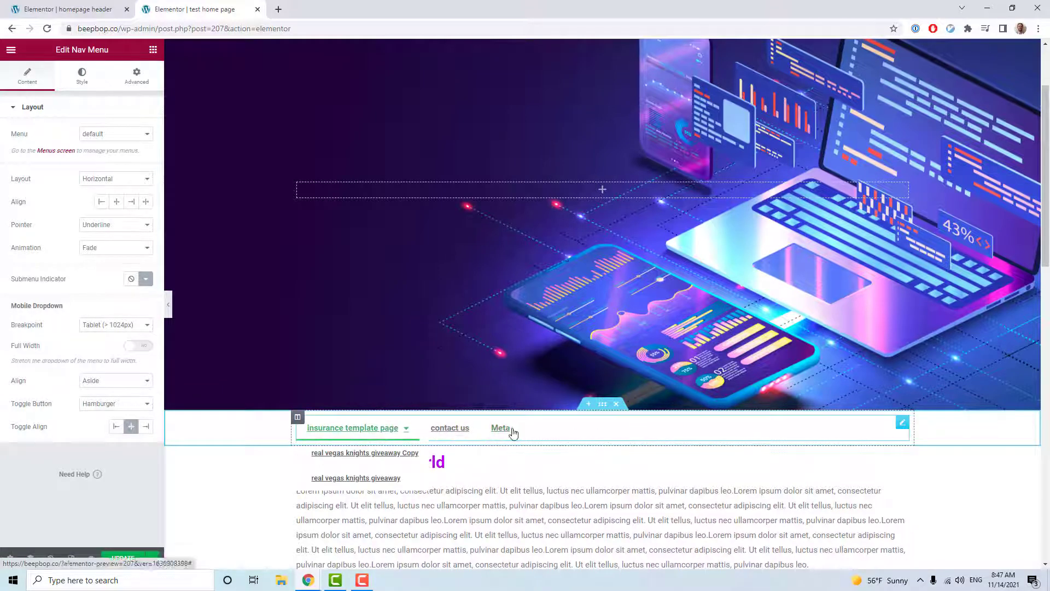
{"action": "scroll", "coordinate": [547, 404], "scroll_direction": "up", "scroll_amount": 2}
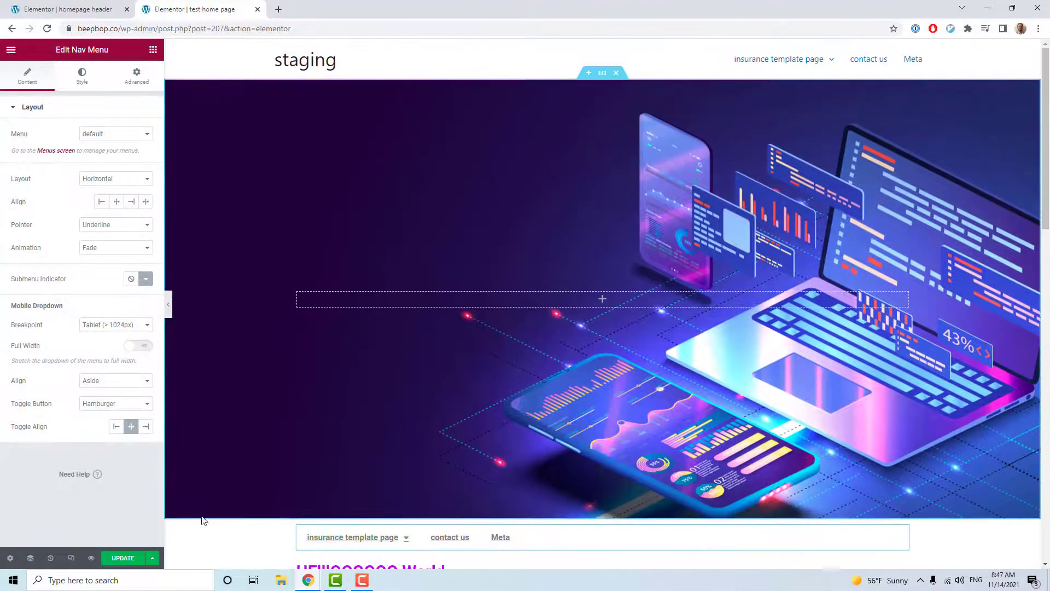
{"action": "left_click", "coordinate": [127, 557]}
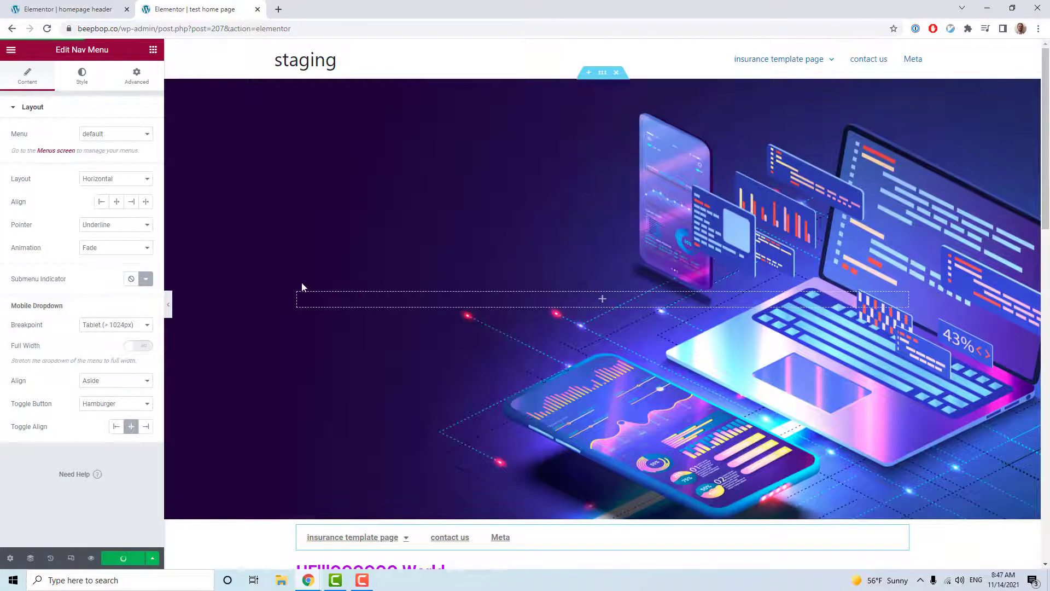
Step: Give the navigation menu's section a classic bright magenta background colour and update the home page
{"action": "scroll", "coordinate": [438, 389], "scroll_direction": "down", "scroll_amount": 2}
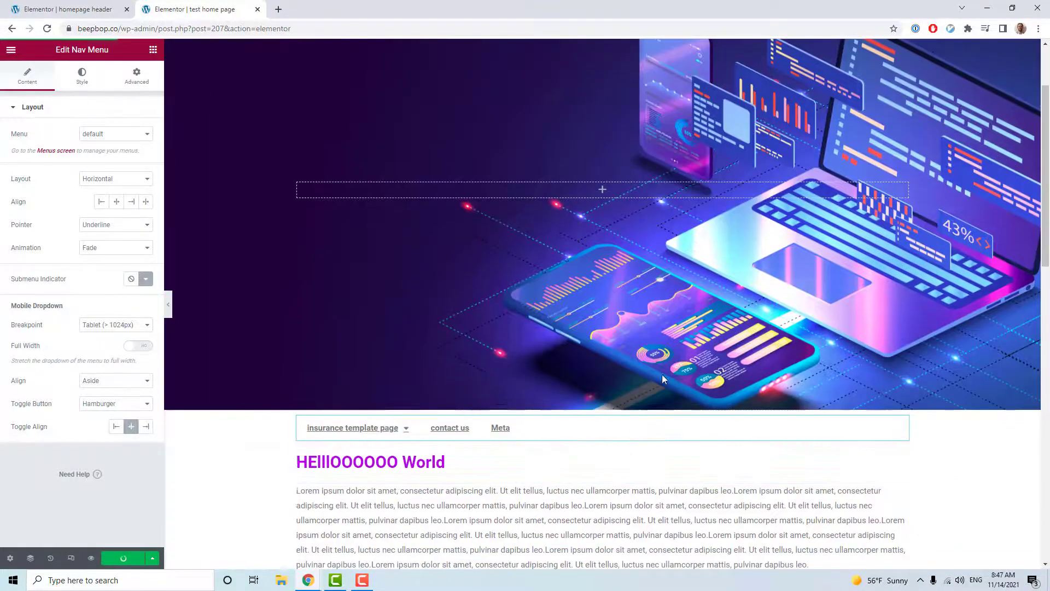
{"action": "left_click", "coordinate": [601, 406]}
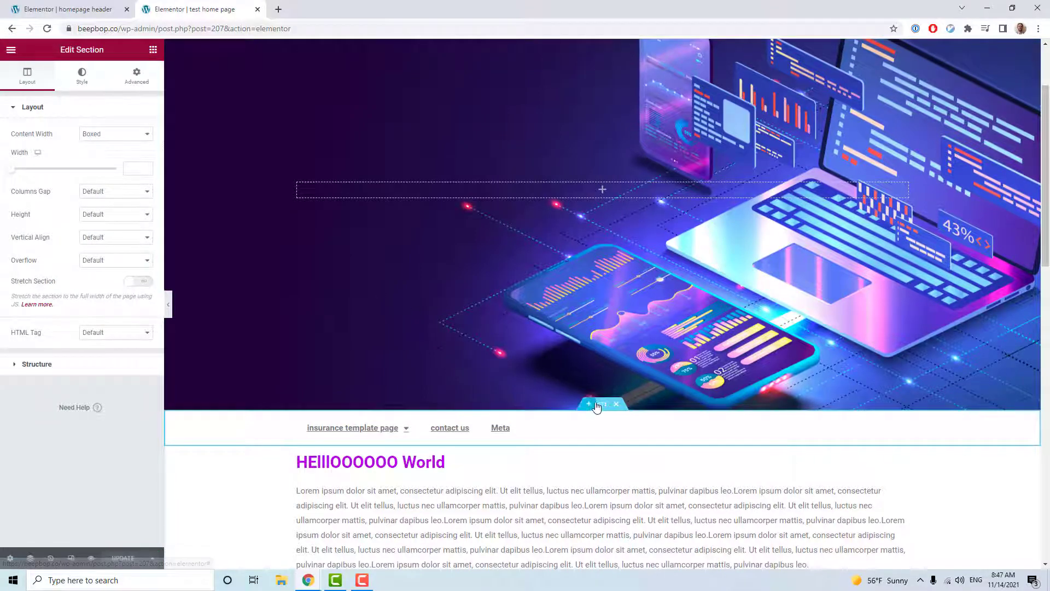
{"action": "left_click", "coordinate": [76, 81]}
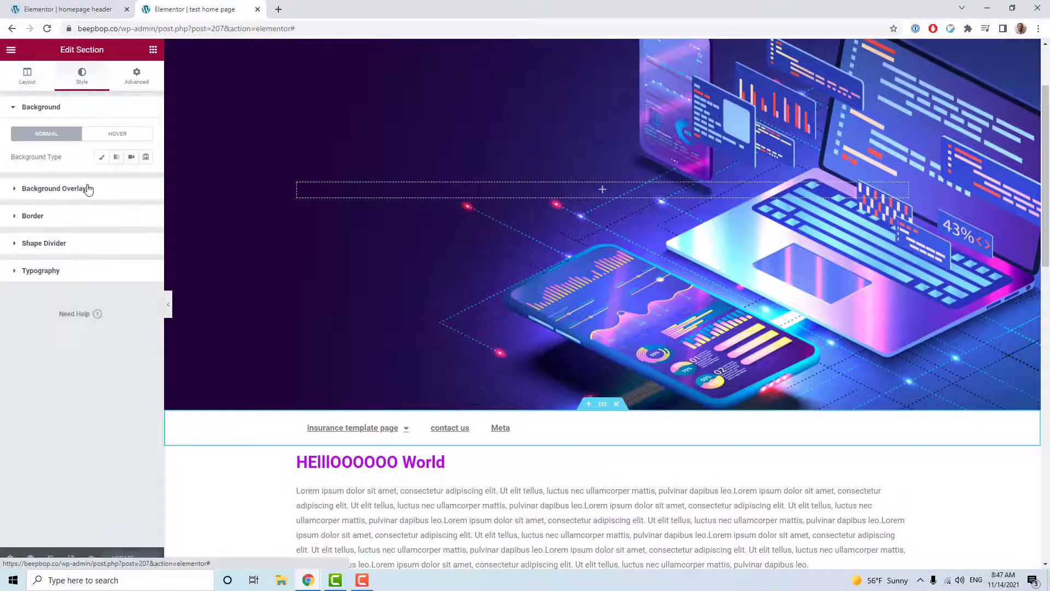
{"action": "left_click", "coordinate": [102, 156]}
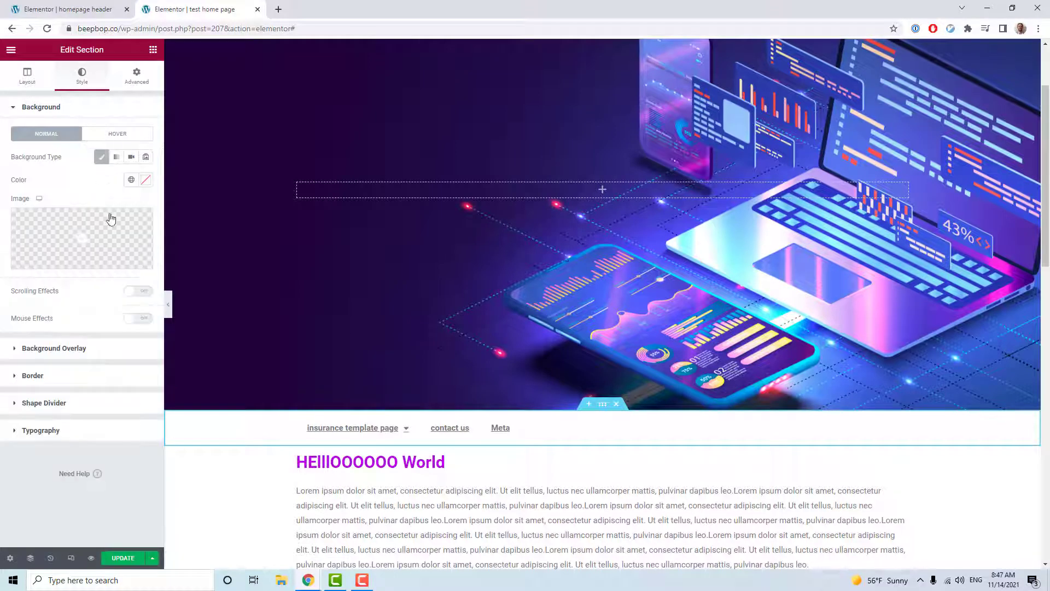
{"action": "left_click", "coordinate": [144, 180]}
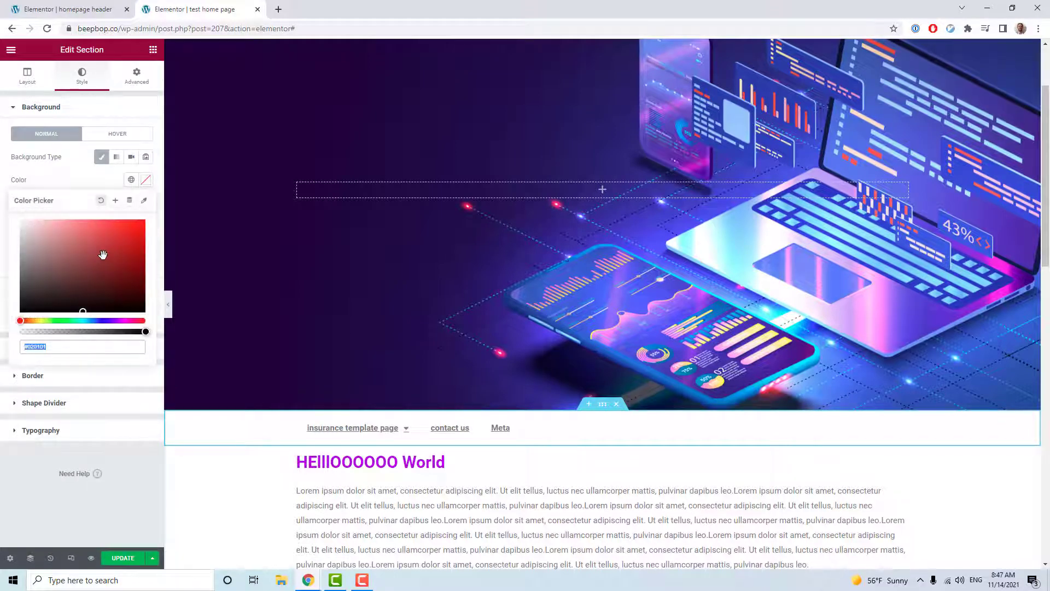
{"action": "left_click", "coordinate": [127, 319]}
{"action": "left_click", "coordinate": [130, 220]}
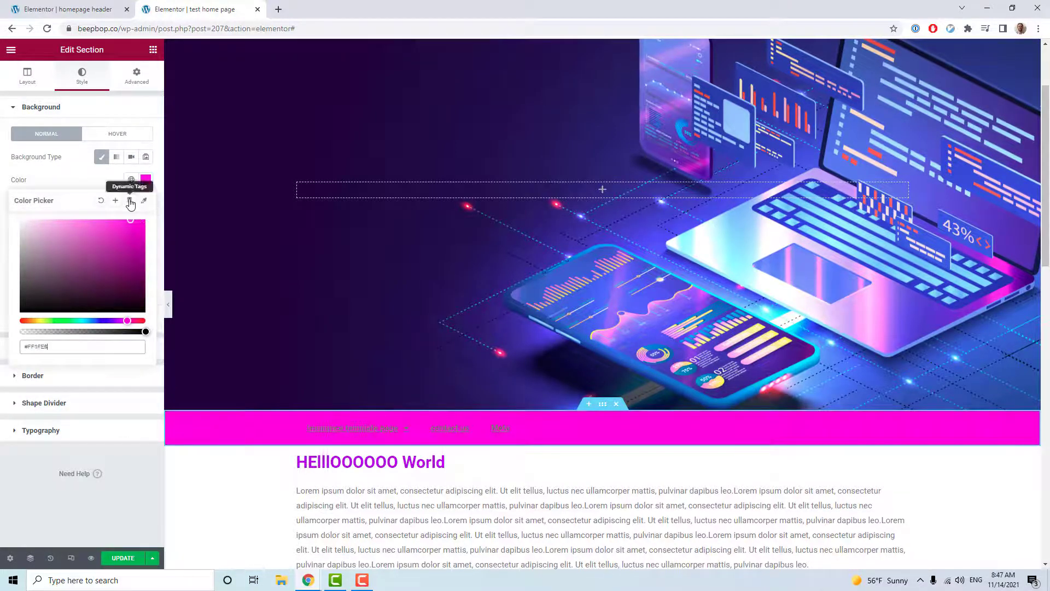
{"action": "left_click", "coordinate": [101, 200]}
{"action": "left_click", "coordinate": [135, 220]}
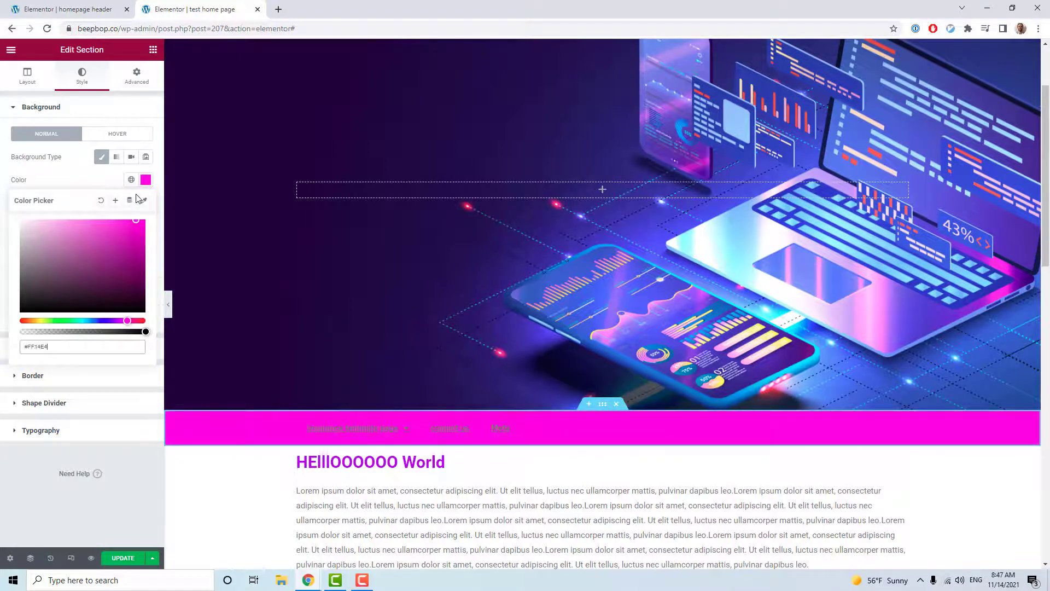
{"action": "left_click", "coordinate": [120, 560]}
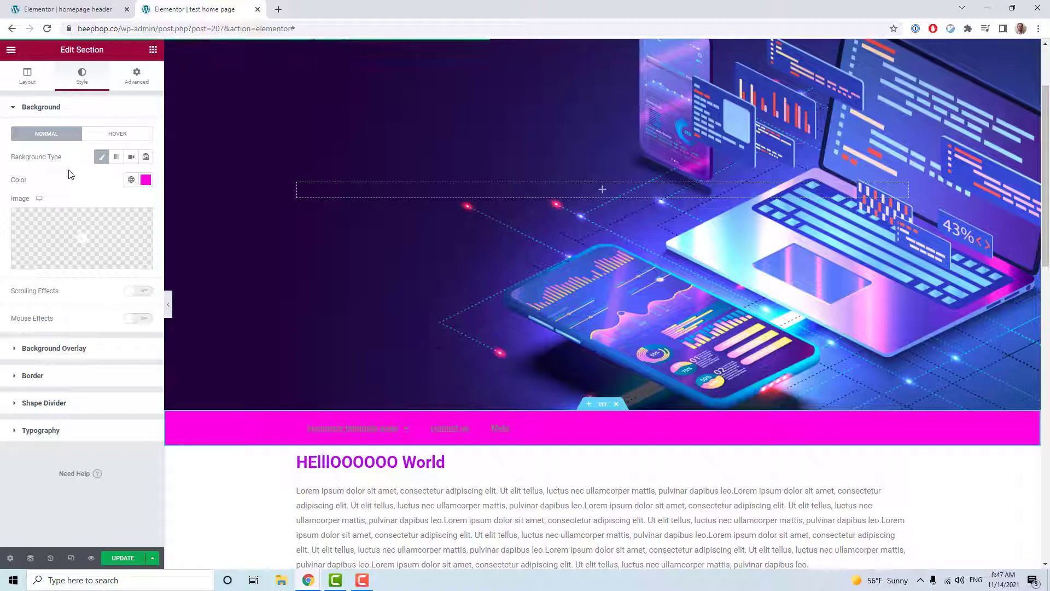
Step: Close the header template editor, open beepbop.co in a new tab and check how the magenta menu section behaves while scrolling
{"action": "left_click", "coordinate": [72, 11]}
{"action": "left_click", "coordinate": [127, 9]}
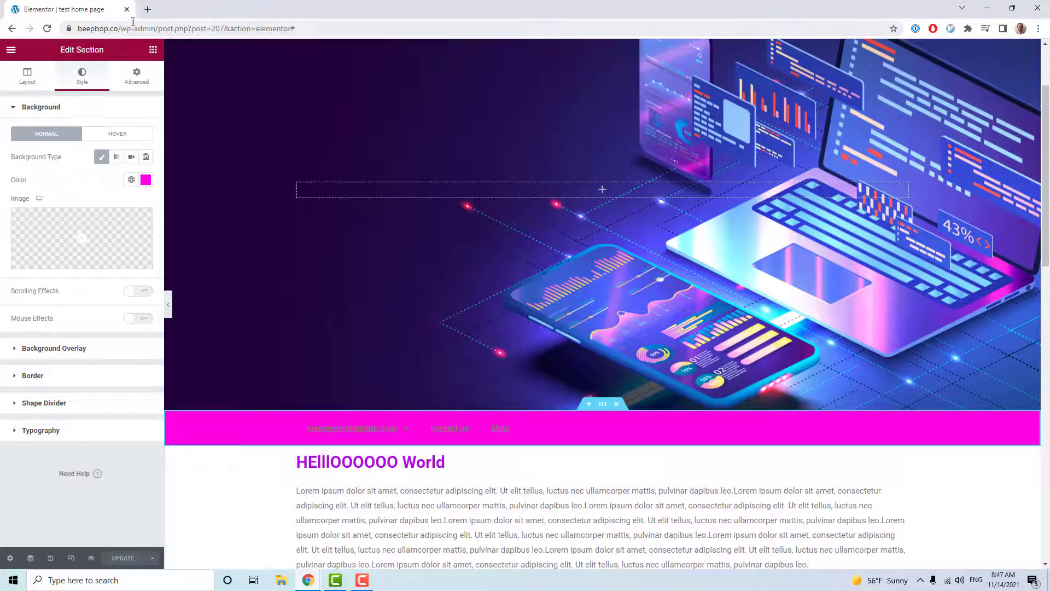
{"action": "left_click", "coordinate": [147, 9]}
{"action": "type", "text": "beepbop.co"}
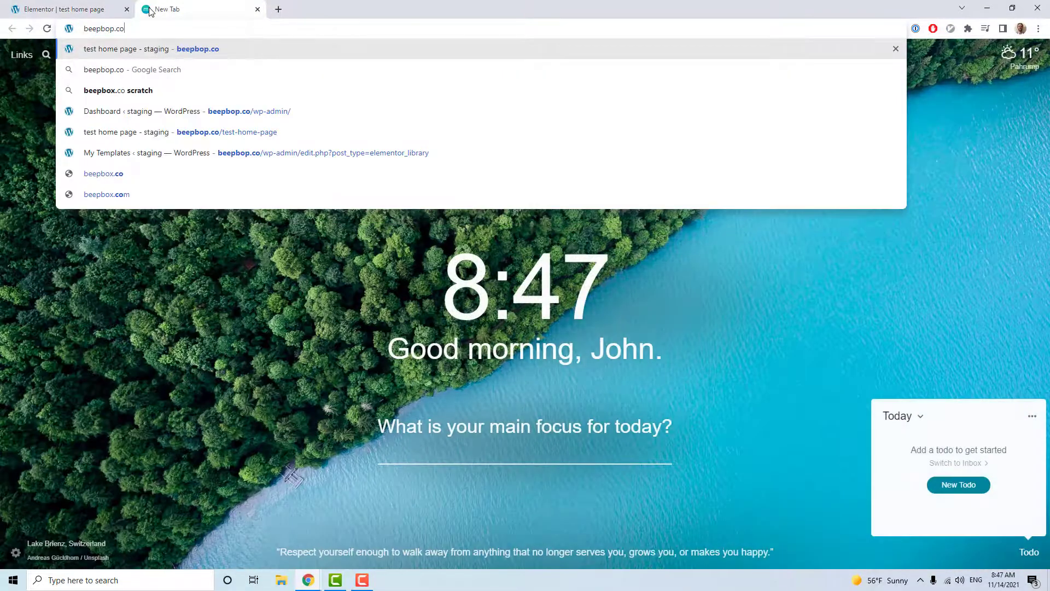
{"action": "key", "text": "Return"}
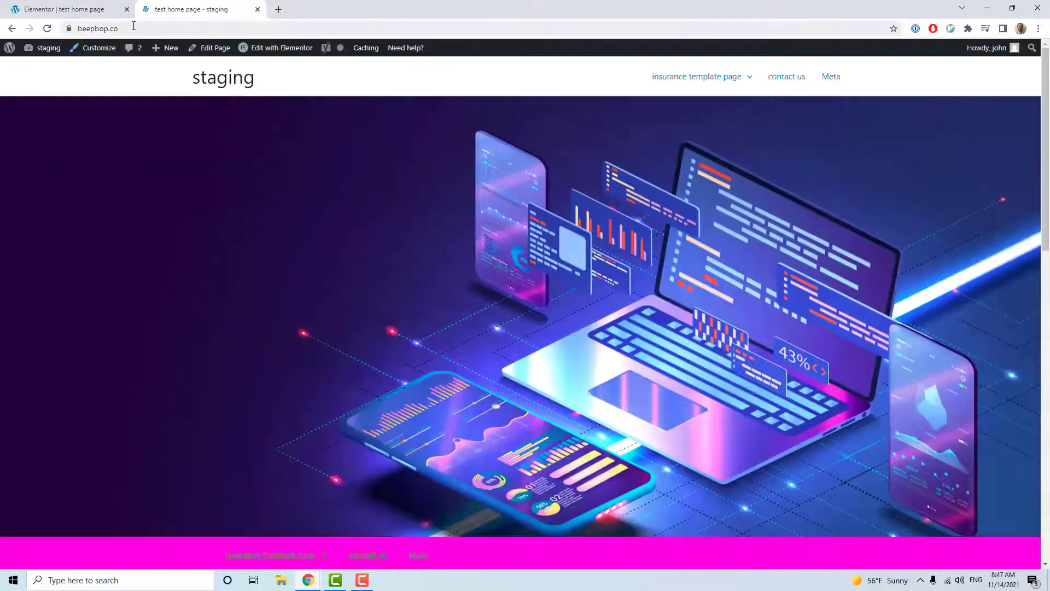
{"action": "scroll", "coordinate": [471, 549], "scroll_direction": "down", "scroll_amount": 3}
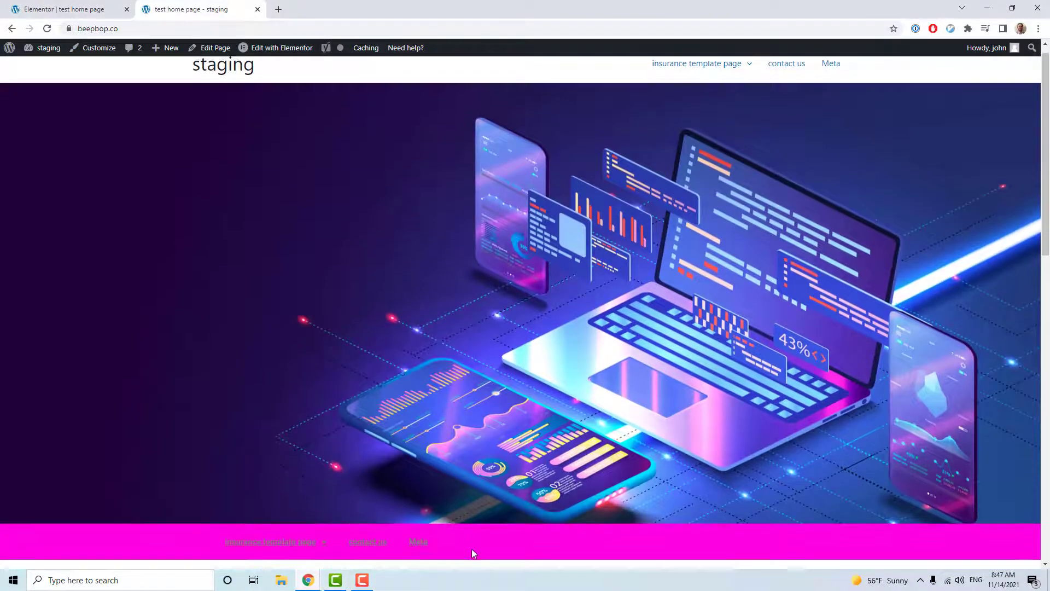
{"action": "scroll", "coordinate": [726, 468], "scroll_direction": "up", "scroll_amount": 3}
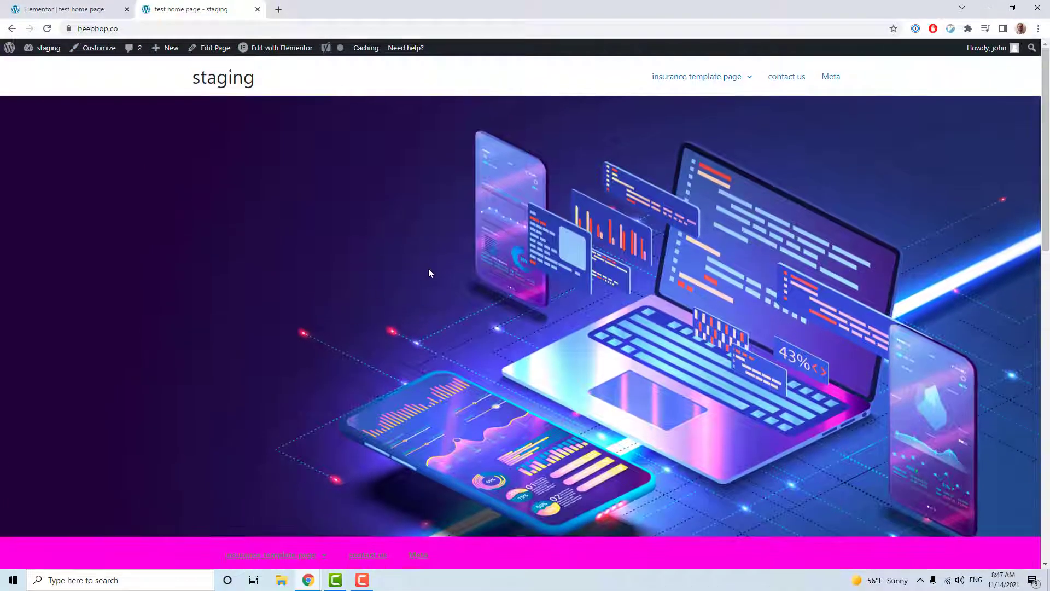
{"action": "scroll", "coordinate": [429, 271], "scroll_direction": "down", "scroll_amount": 7}
{"action": "scroll", "coordinate": [430, 274], "scroll_direction": "down", "scroll_amount": 5}
{"action": "scroll", "coordinate": [432, 271], "scroll_direction": "up", "scroll_amount": 12}
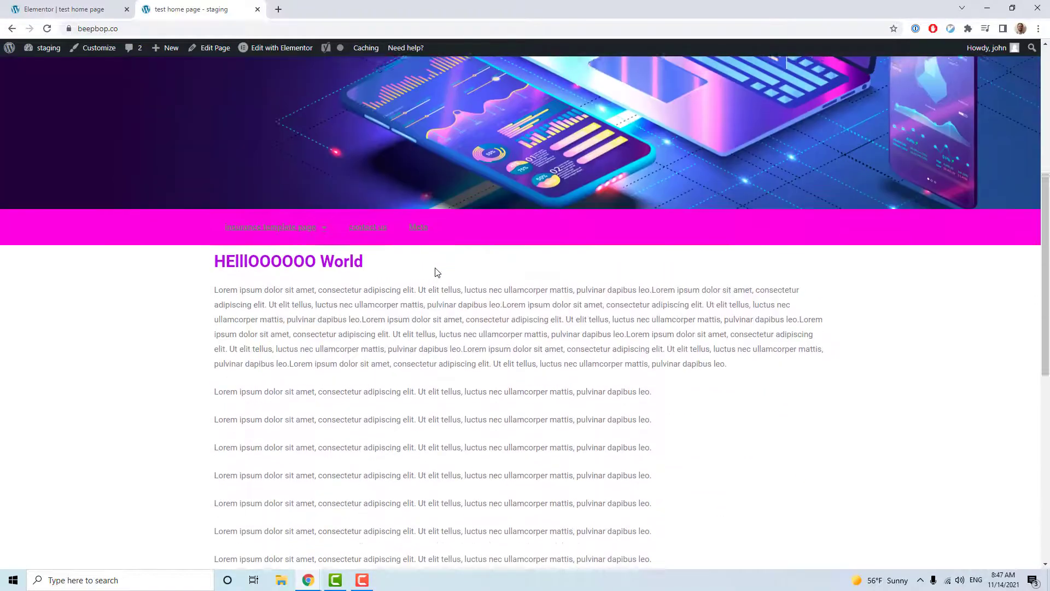
Step: Make the magenta navigation section below the banner sticky to the top in its motion effects and update the home page
{"action": "left_click", "coordinate": [91, 11]}
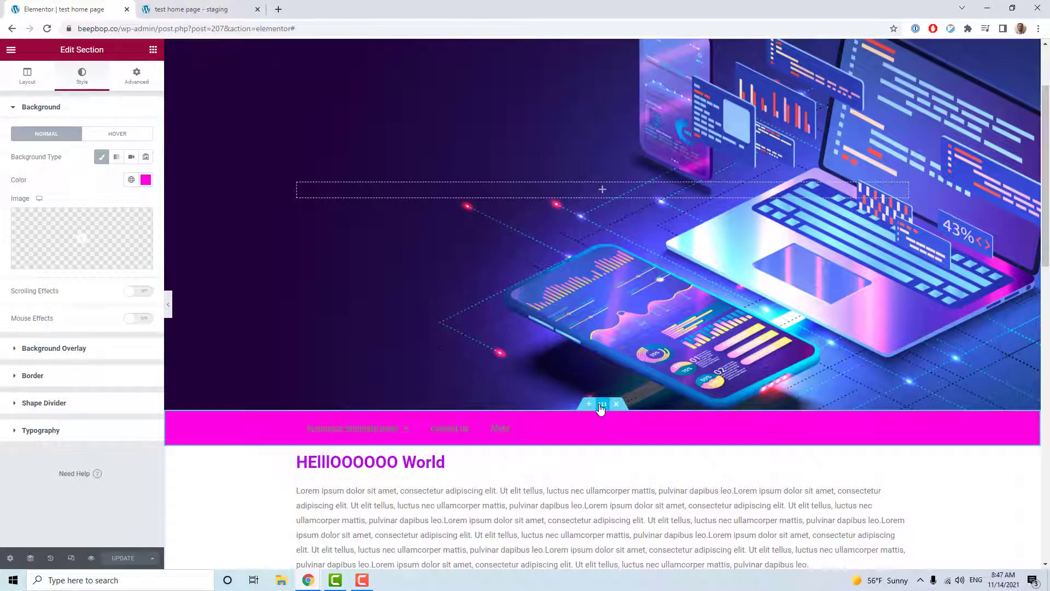
{"action": "left_click", "coordinate": [135, 77]}
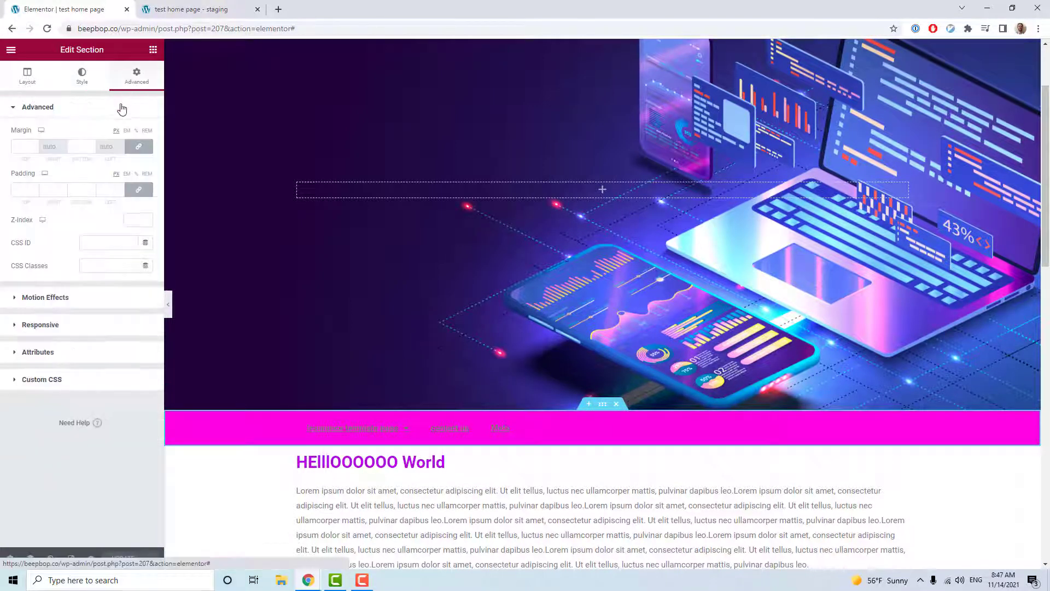
{"action": "left_click", "coordinate": [86, 299]}
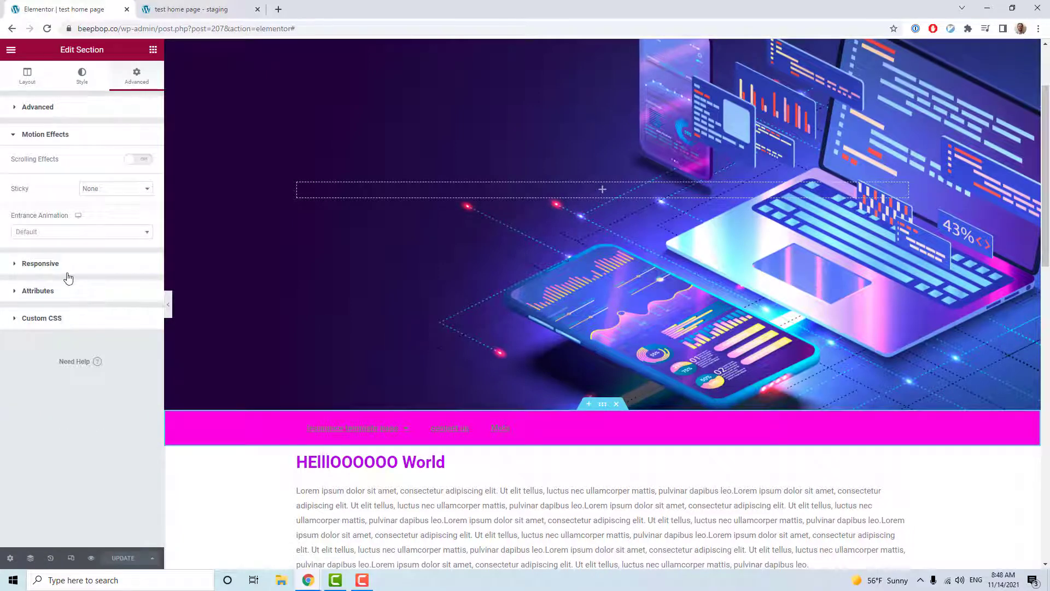
{"action": "left_click", "coordinate": [121, 193]}
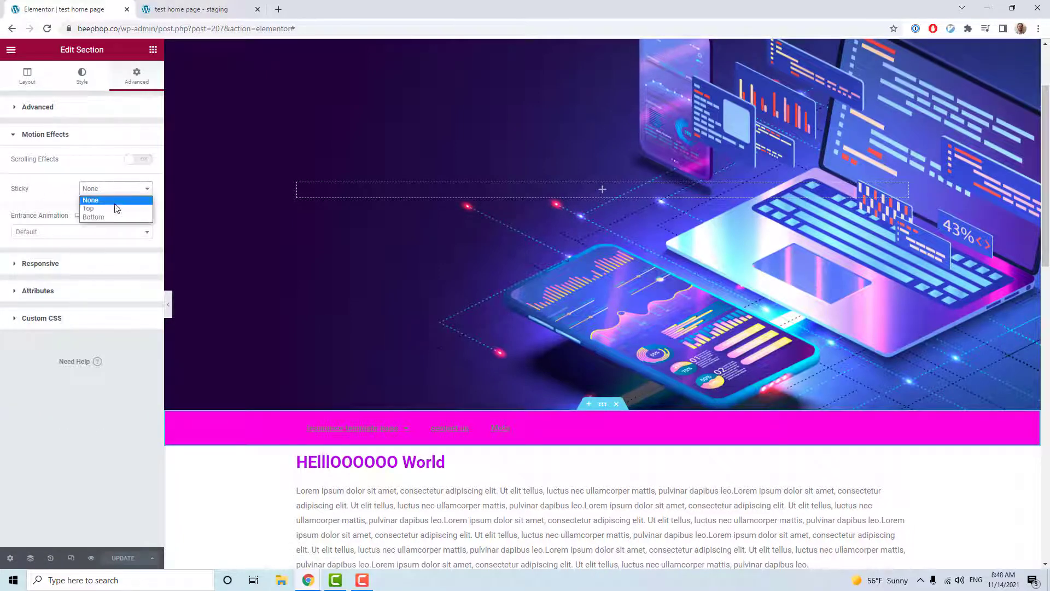
{"action": "left_click", "coordinate": [115, 207]}
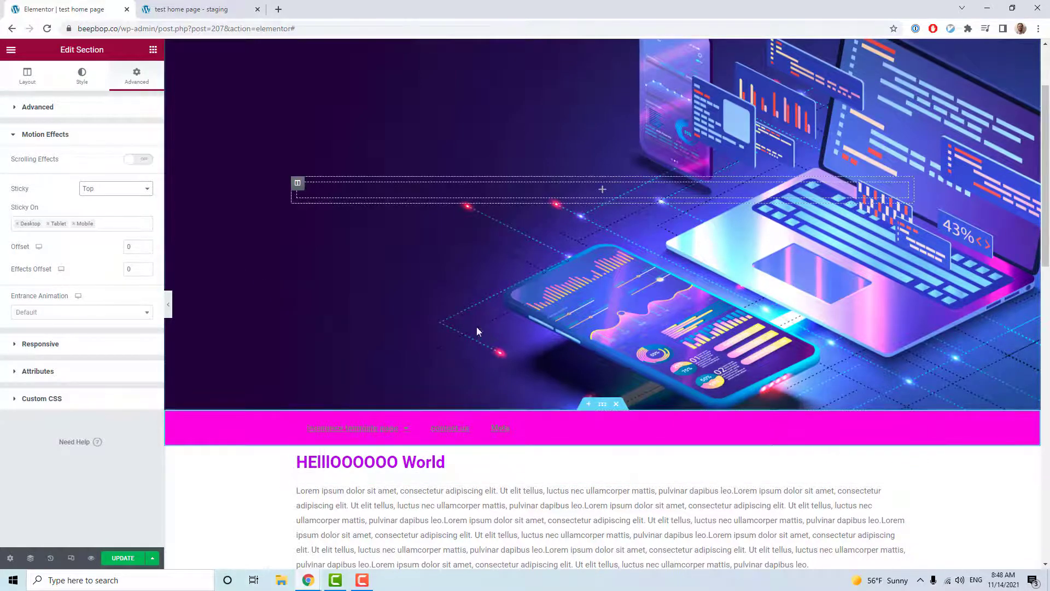
{"action": "left_click", "coordinate": [123, 559]}
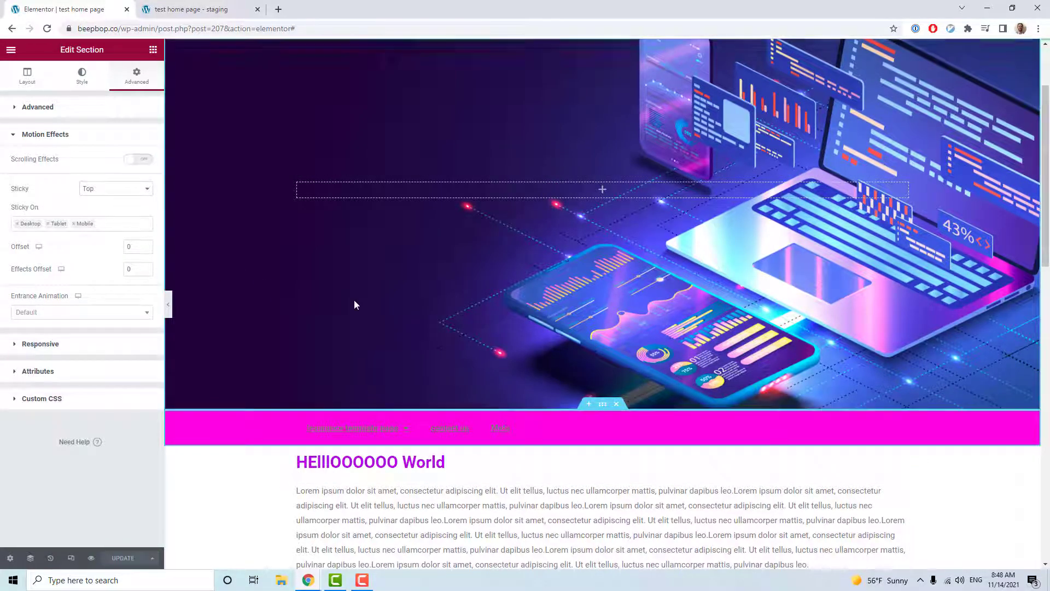
Step: Reload the live home page and check how the magenta menu section behaves while scrolling past the banner and back
{"action": "left_click", "coordinate": [183, 9]}
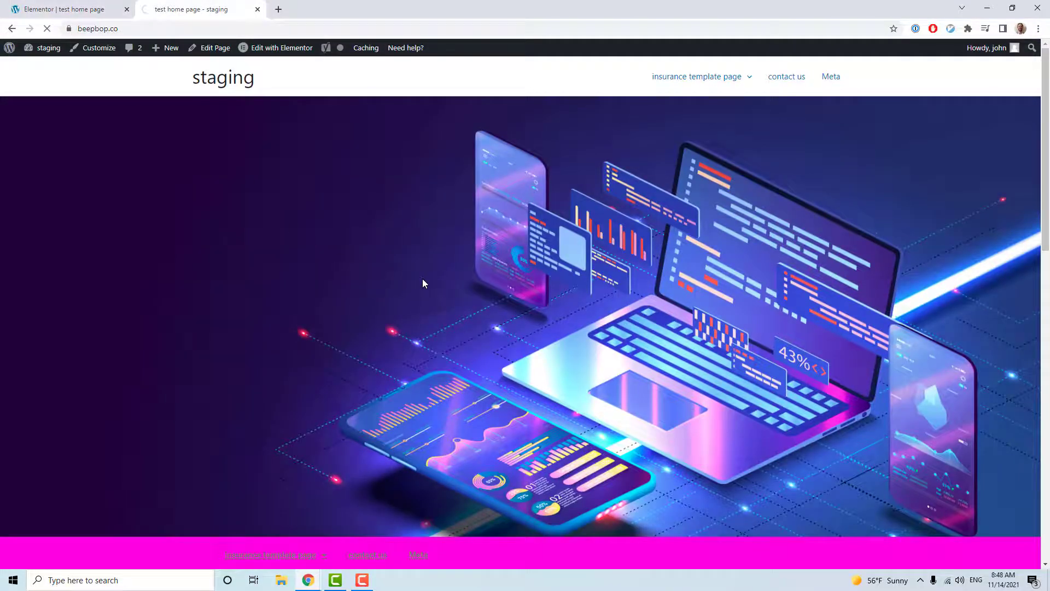
{"action": "scroll", "coordinate": [422, 279], "scroll_direction": "down", "scroll_amount": 2}
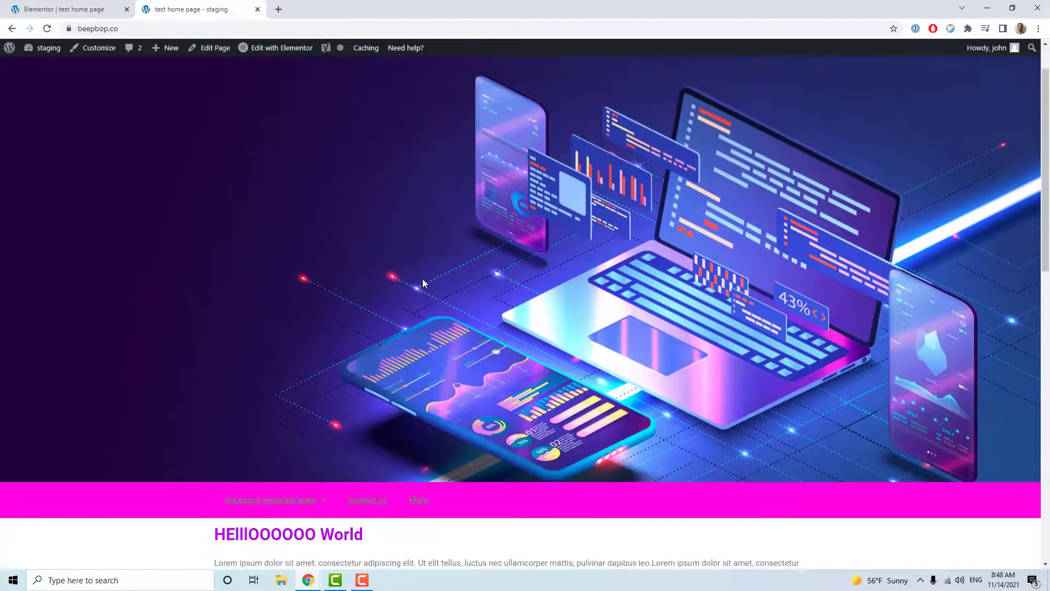
{"action": "scroll", "coordinate": [423, 278], "scroll_direction": "up", "scroll_amount": 2}
{"action": "scroll", "coordinate": [426, 279], "scroll_direction": "down", "scroll_amount": 1}
{"action": "scroll", "coordinate": [425, 278], "scroll_direction": "down", "scroll_amount": 7}
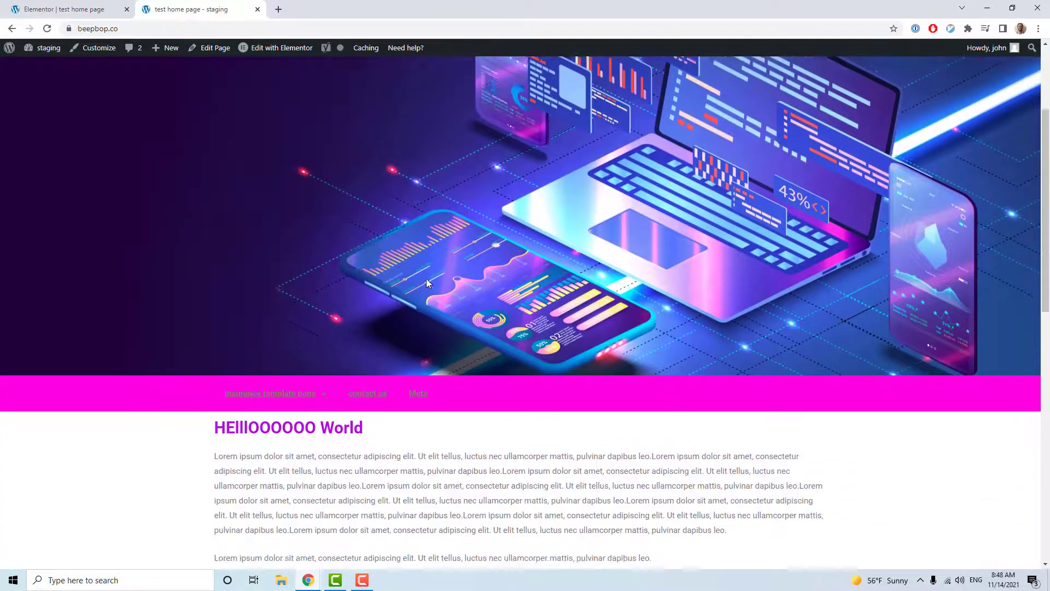
{"action": "scroll", "coordinate": [427, 279], "scroll_direction": "down", "scroll_amount": 8}
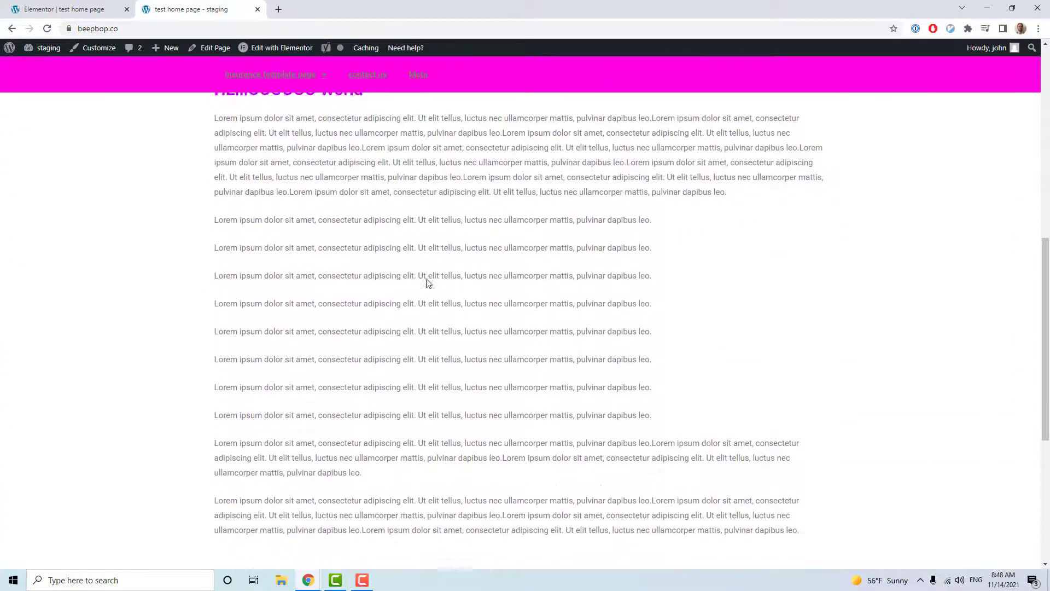
{"action": "scroll", "coordinate": [427, 282], "scroll_direction": "up", "scroll_amount": 7}
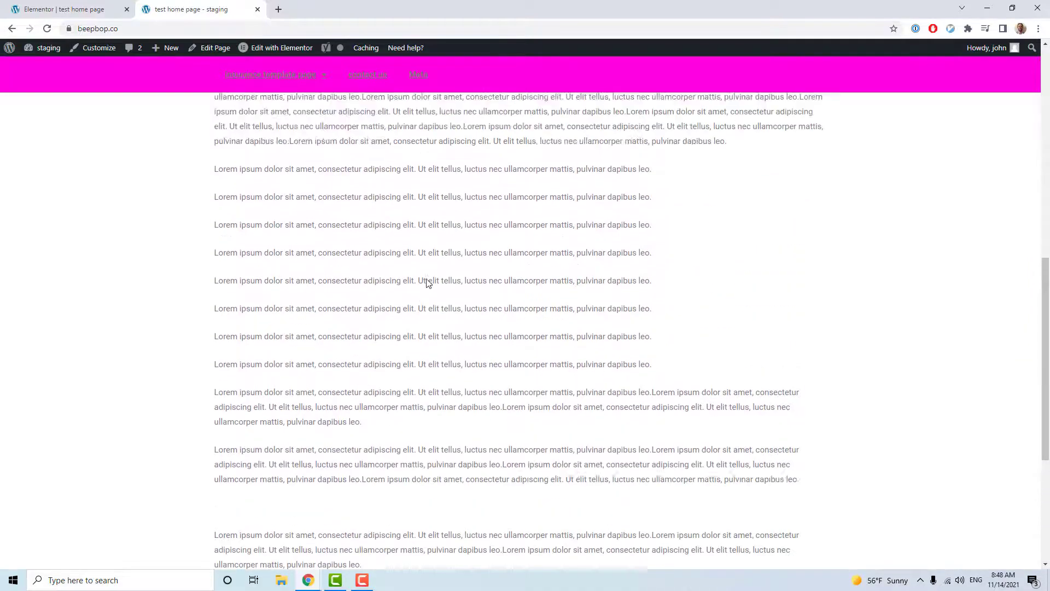
{"action": "scroll", "coordinate": [427, 283], "scroll_direction": "down", "scroll_amount": 6}
{"action": "scroll", "coordinate": [427, 283], "scroll_direction": "up", "scroll_amount": 3}
{"action": "scroll", "coordinate": [426, 279], "scroll_direction": "up", "scroll_amount": 11}
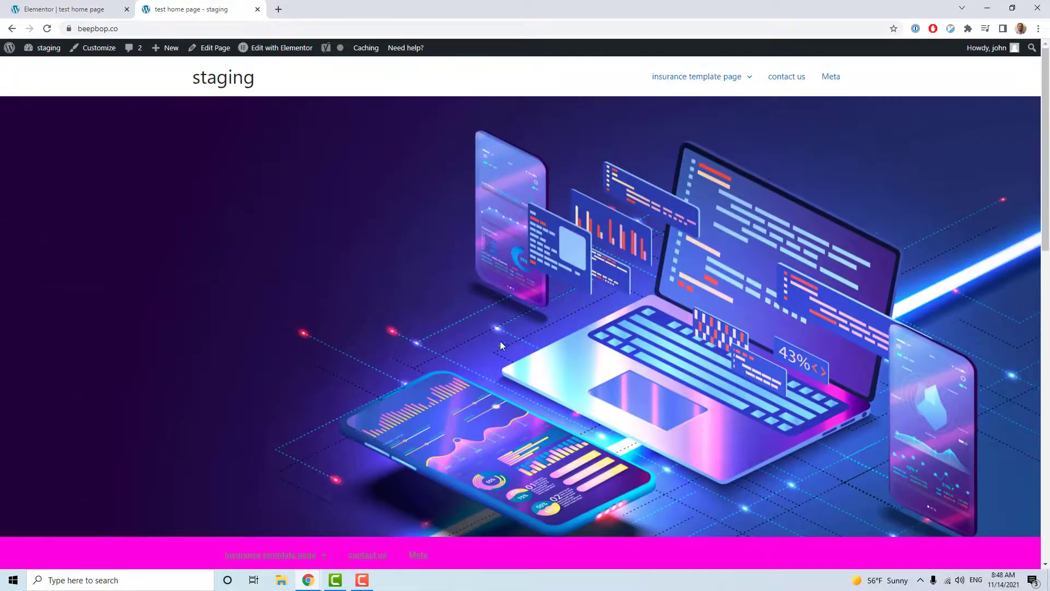
{"action": "scroll", "coordinate": [426, 306], "scroll_direction": "down", "scroll_amount": 5}
{"action": "scroll", "coordinate": [426, 326], "scroll_direction": "up", "scroll_amount": 5}
{"action": "scroll", "coordinate": [404, 353], "scroll_direction": "down", "scroll_amount": 1}
{"action": "scroll", "coordinate": [404, 353], "scroll_direction": "up", "scroll_amount": 1}
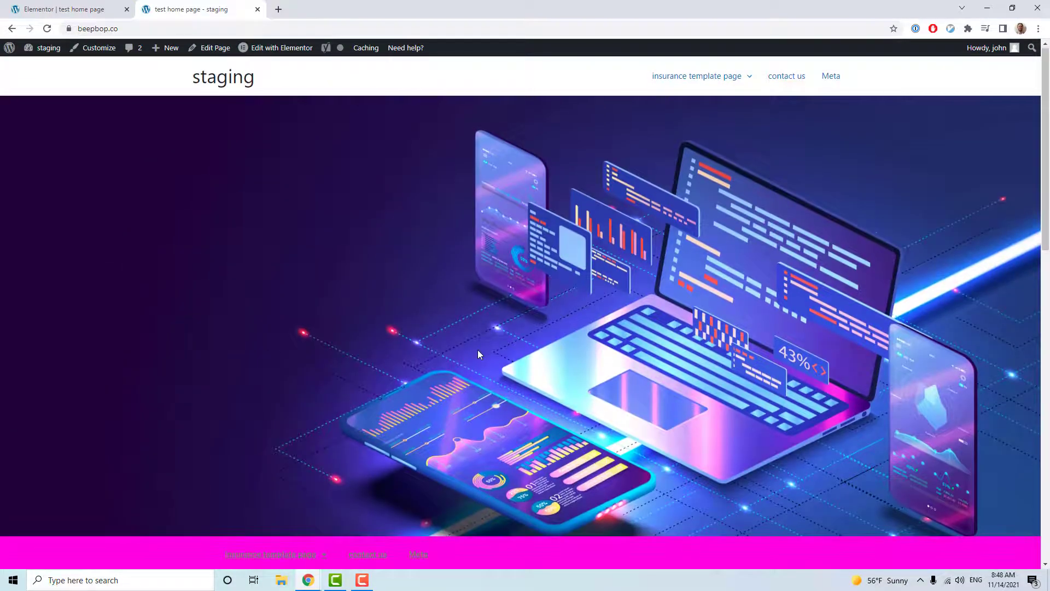
{"action": "scroll", "coordinate": [477, 349], "scroll_direction": "down", "scroll_amount": 2}
{"action": "scroll", "coordinate": [476, 349], "scroll_direction": "up", "scroll_amount": 2}
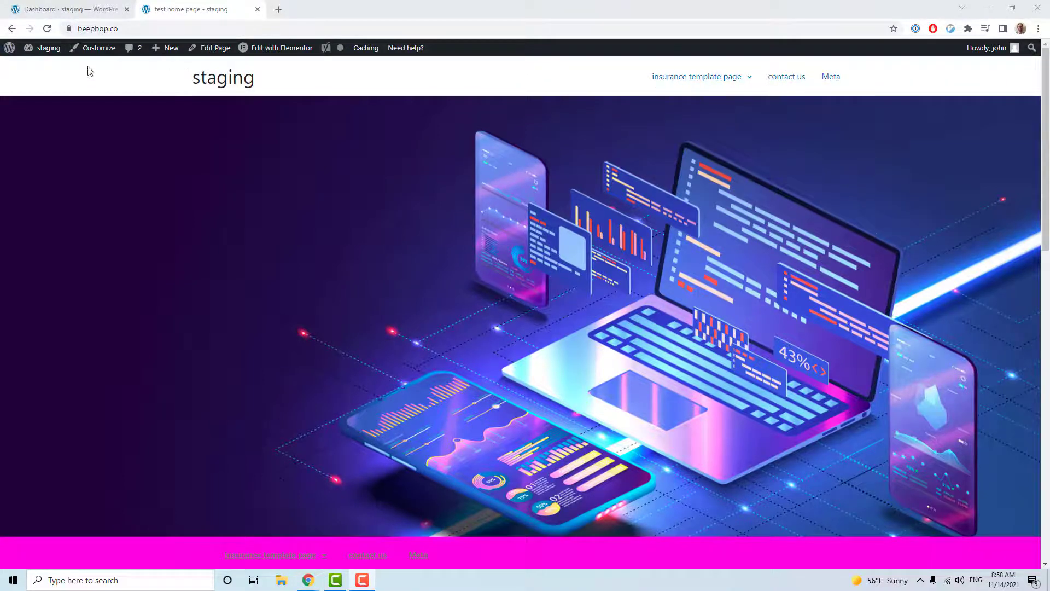
Step: Remove the Site Title & Logo and Primary Menu from the theme's header builder, publish the change and leave the customizer
{"action": "left_click", "coordinate": [85, 52]}
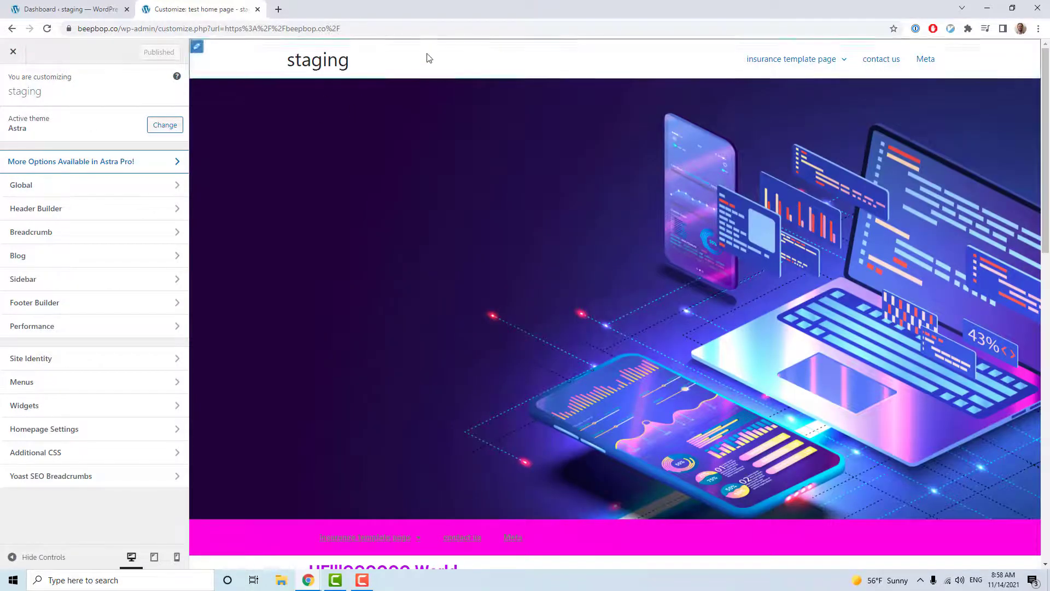
{"action": "left_click", "coordinate": [104, 211]}
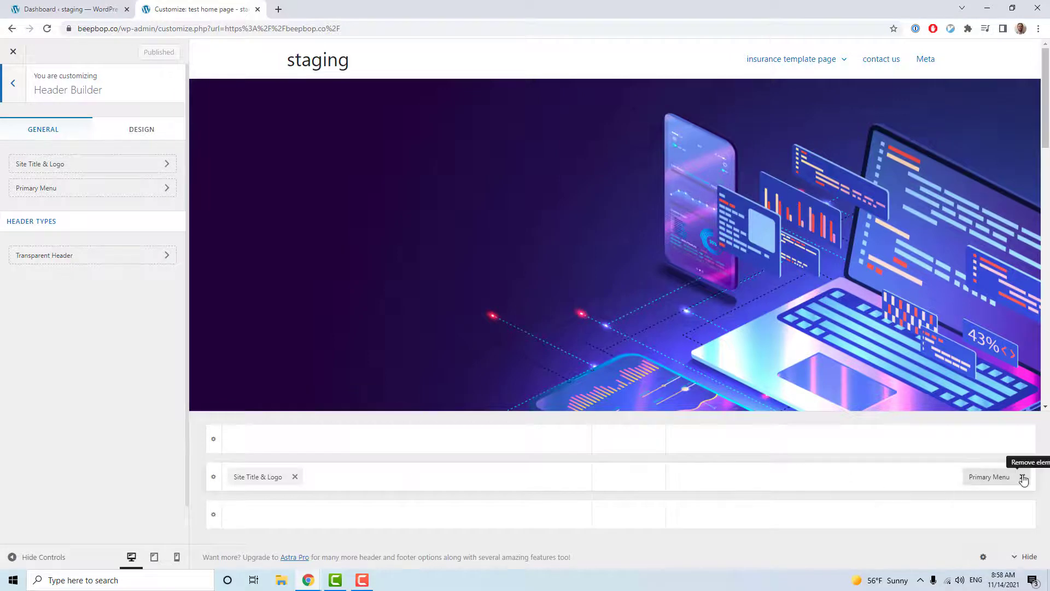
{"action": "left_click", "coordinate": [294, 477]}
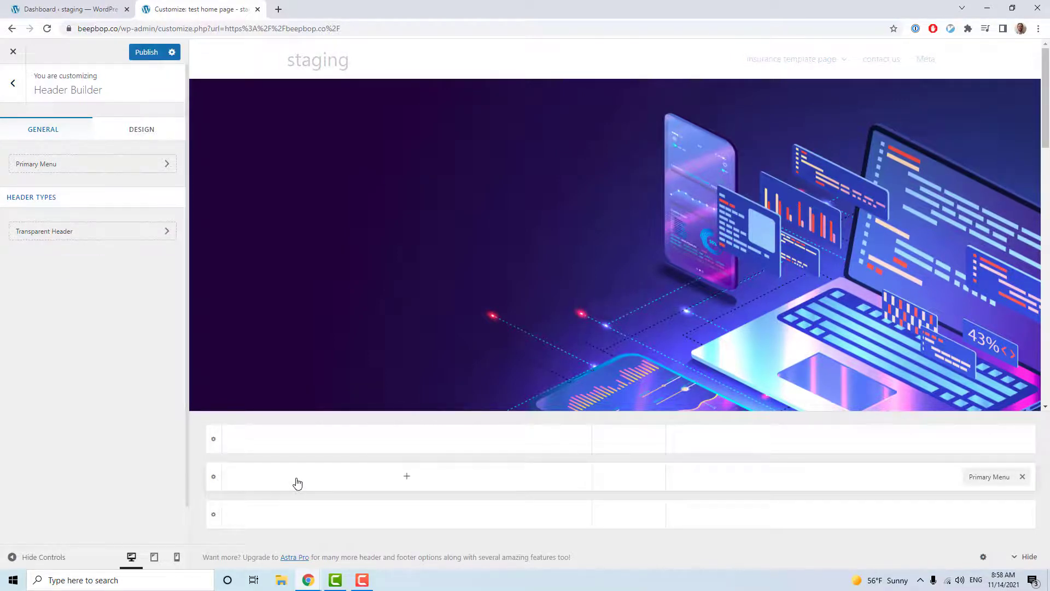
{"action": "left_click", "coordinate": [1022, 477]}
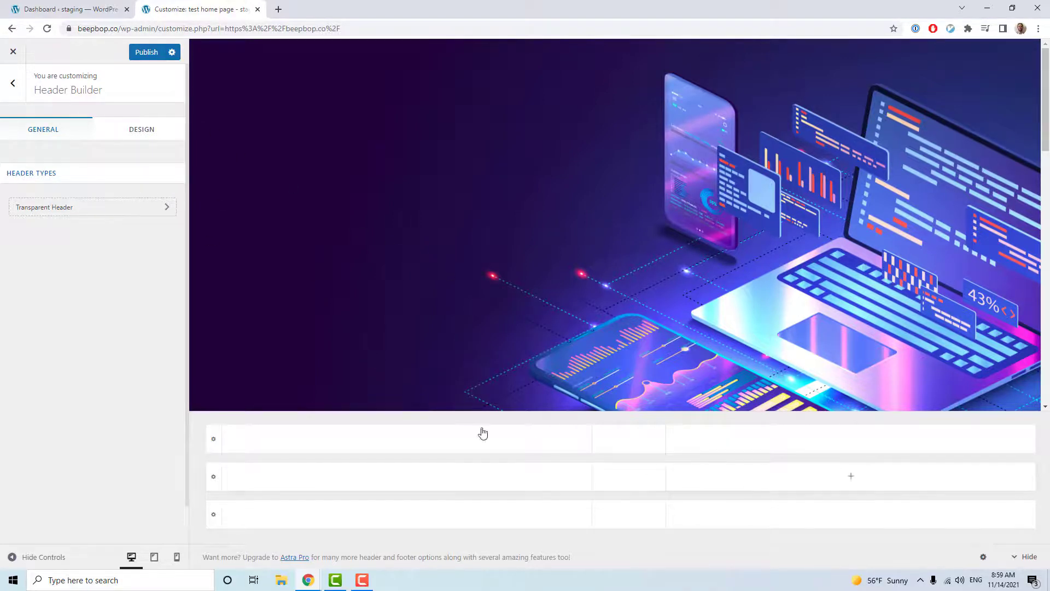
{"action": "left_click", "coordinate": [158, 55]}
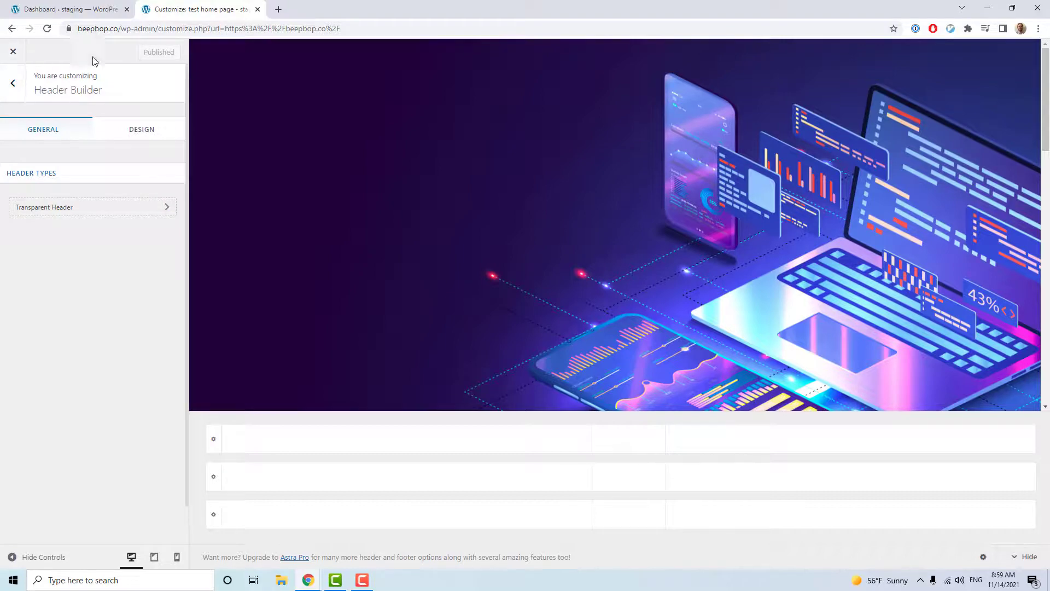
{"action": "left_click", "coordinate": [14, 52]}
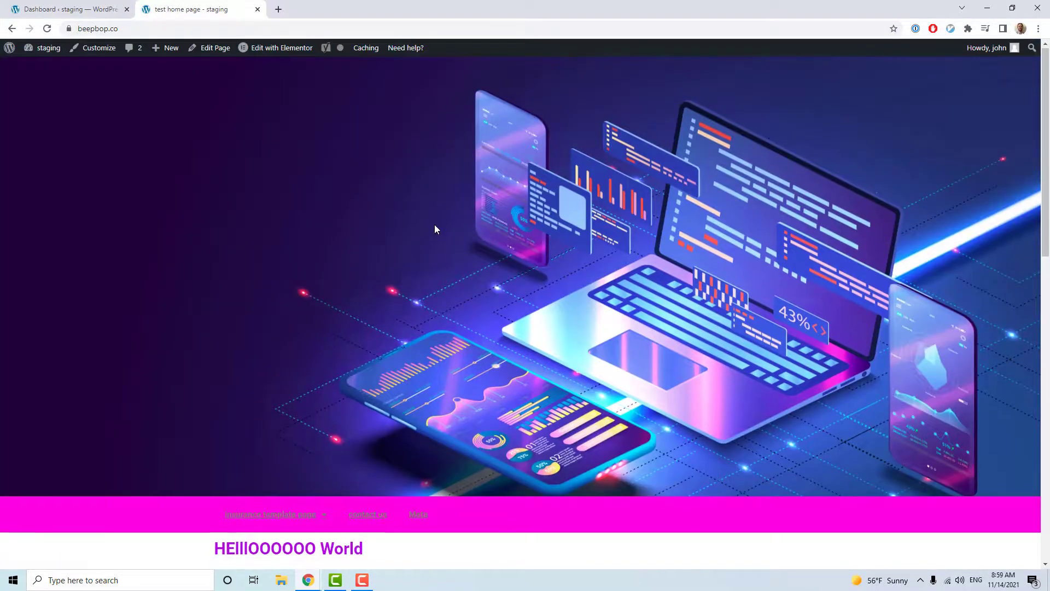
Step: Check the published home page without the theme header by scrolling past the magenta menu section and back
{"action": "scroll", "coordinate": [434, 225], "scroll_direction": "down", "scroll_amount": 4}
{"action": "scroll", "coordinate": [435, 230], "scroll_direction": "up", "scroll_amount": 4}
{"action": "scroll", "coordinate": [844, 139], "scroll_direction": "down", "scroll_amount": 8}
{"action": "scroll", "coordinate": [711, 161], "scroll_direction": "down", "scroll_amount": 10}
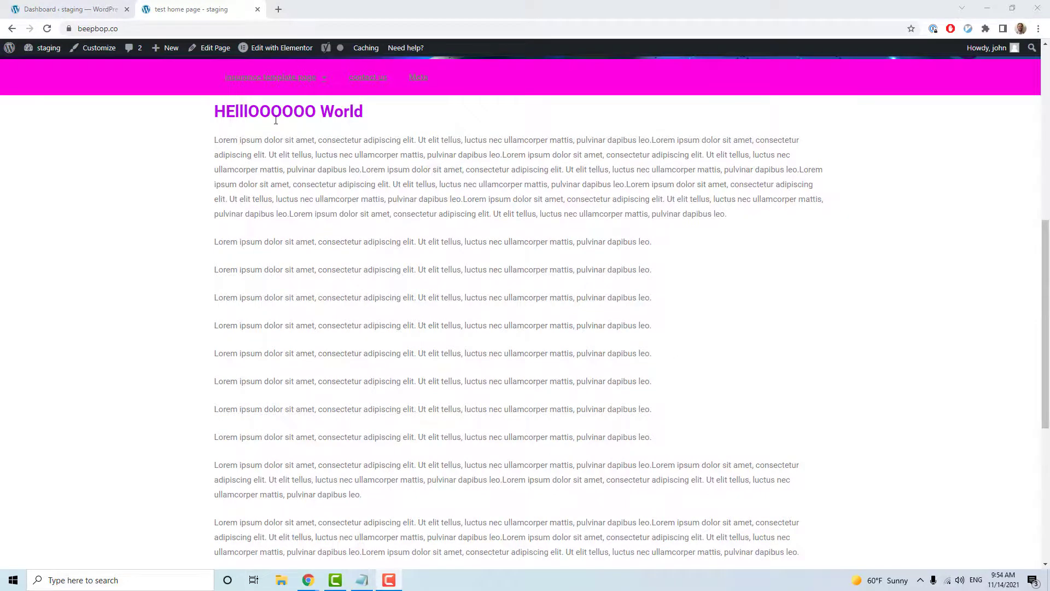
{"action": "scroll", "coordinate": [420, 194], "scroll_direction": "up", "scroll_amount": 2}
{"action": "scroll", "coordinate": [420, 195], "scroll_direction": "down", "scroll_amount": 4}
{"action": "scroll", "coordinate": [420, 195], "scroll_direction": "up", "scroll_amount": 4}
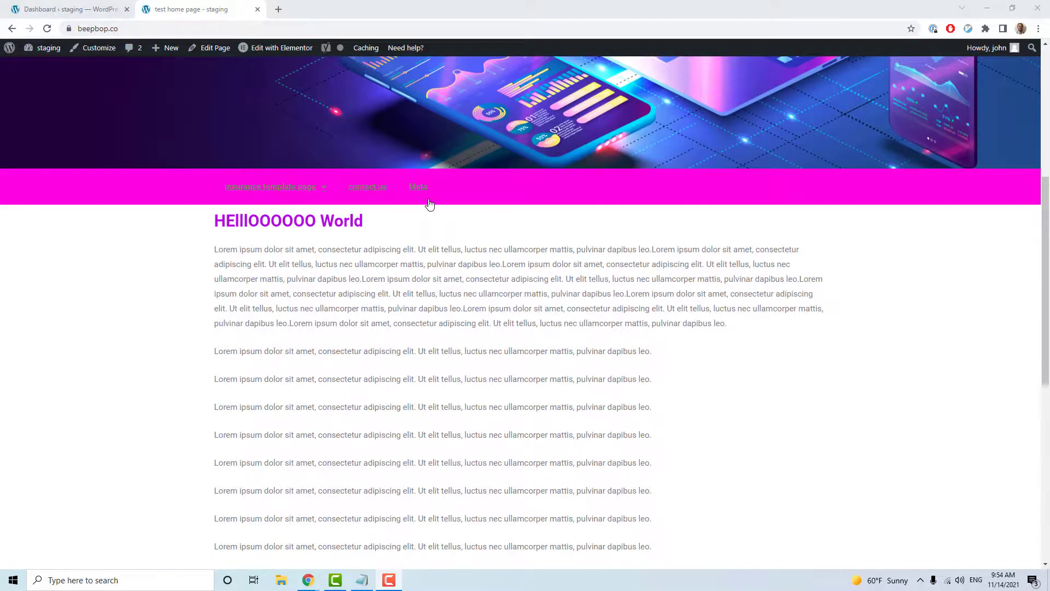
{"action": "scroll", "coordinate": [426, 203], "scroll_direction": "down", "scroll_amount": 1}
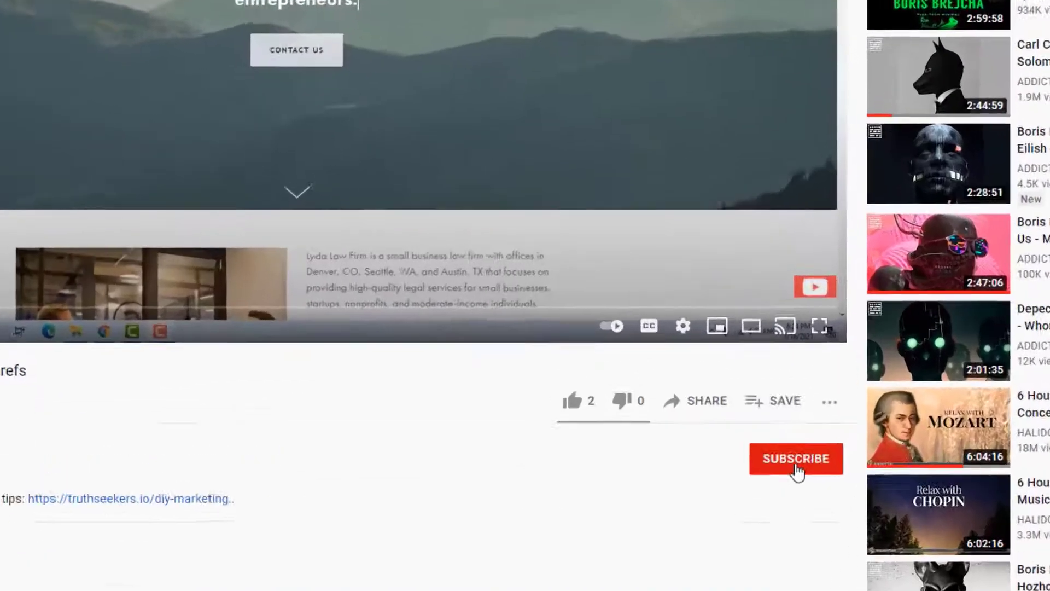
Step: On YouTube, subscribe to the video's channel with notifications set to All and like the video
{"action": "left_click", "coordinate": [721, 392]}
{"action": "left_click", "coordinate": [870, 495]}
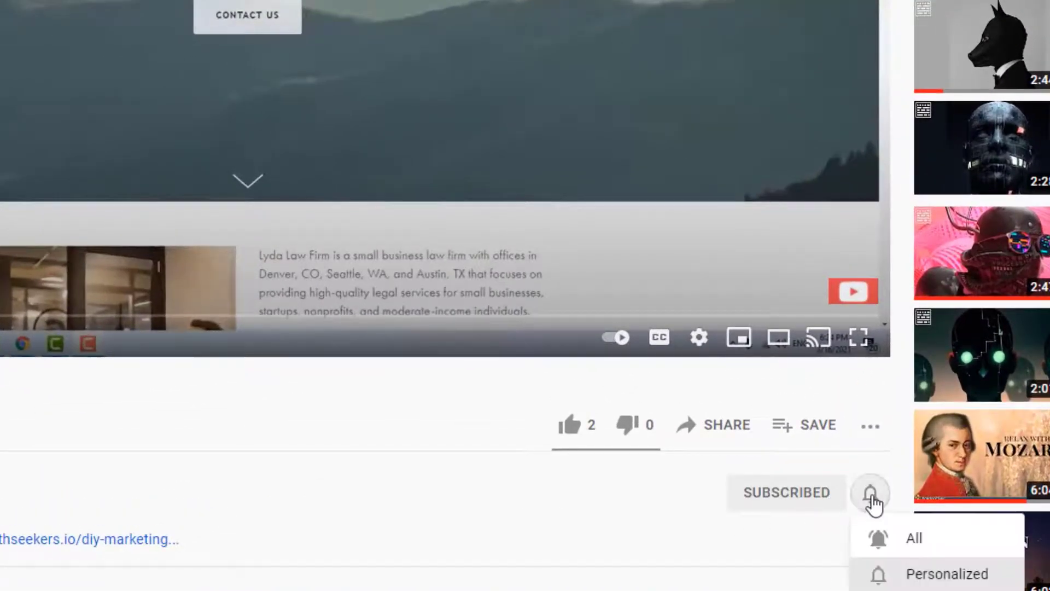
{"action": "left_click", "coordinate": [896, 540]}
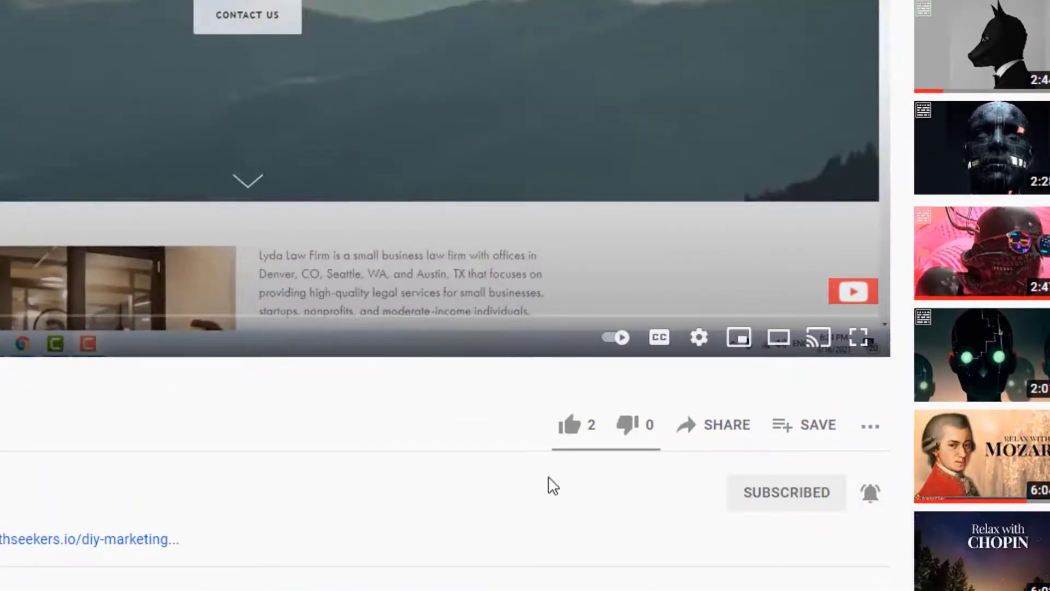
{"action": "left_click", "coordinate": [568, 429]}
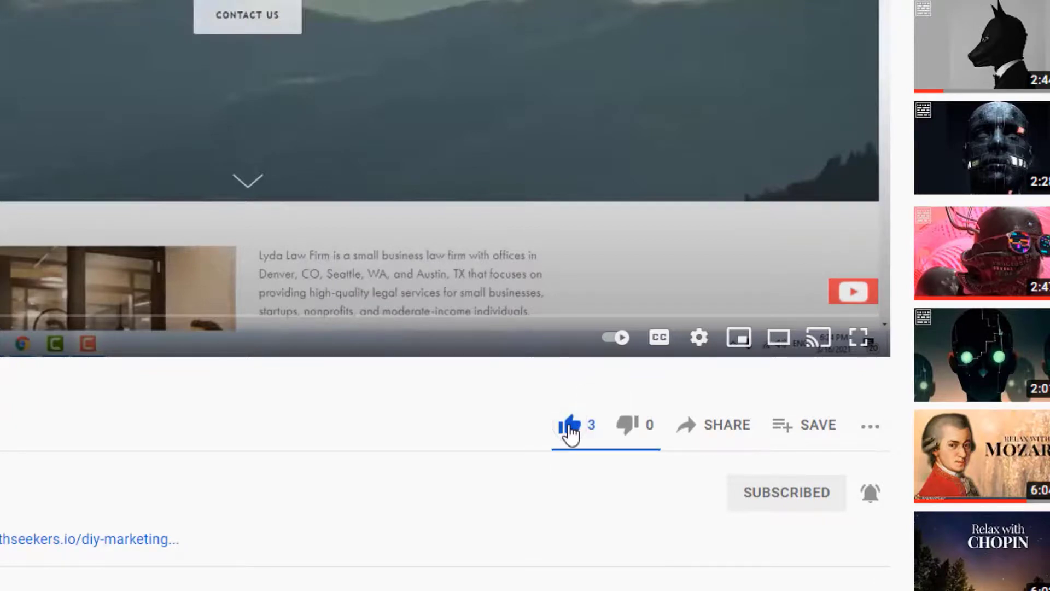